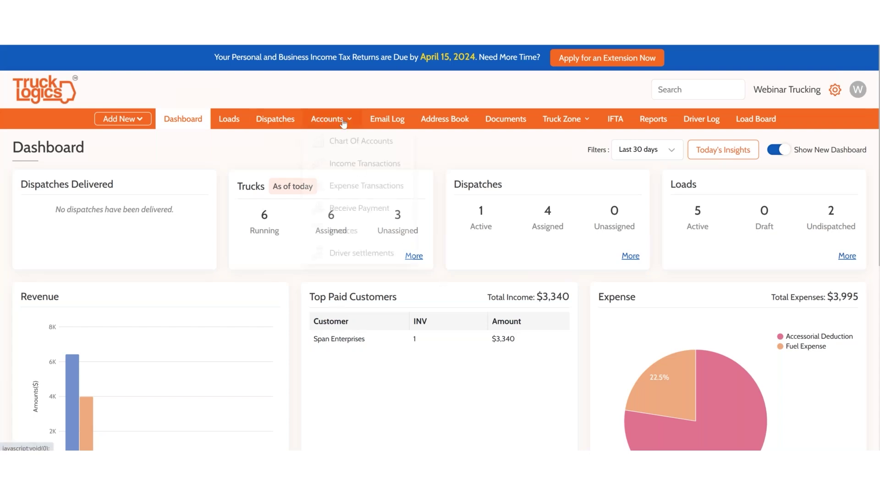
- Open the IFTA dashboard and start the 1st Quarter report for tax year 2024
mouse_move(575, 121)
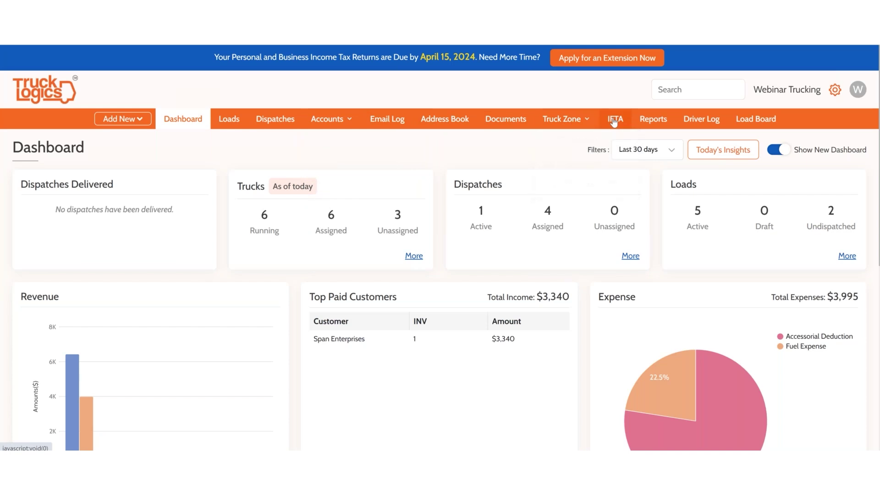
left_click(614, 120)
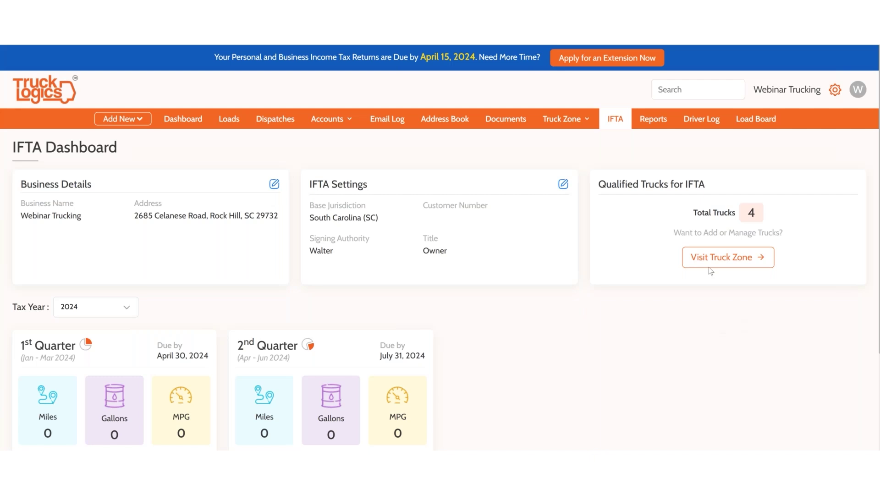
scroll(392, 285, "down", 1)
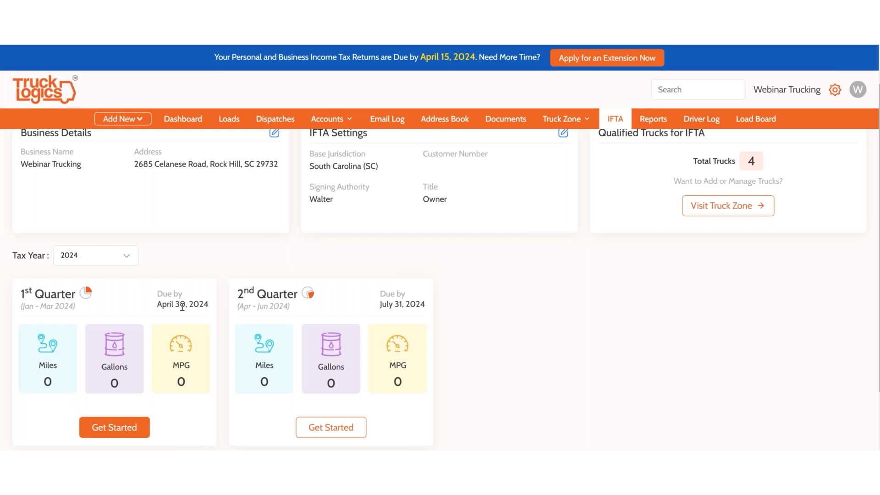
left_click(114, 260)
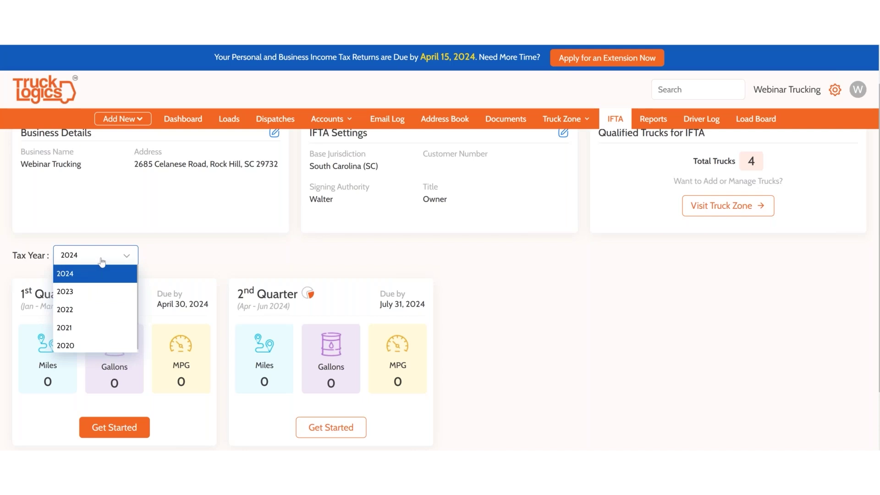
left_click(165, 257)
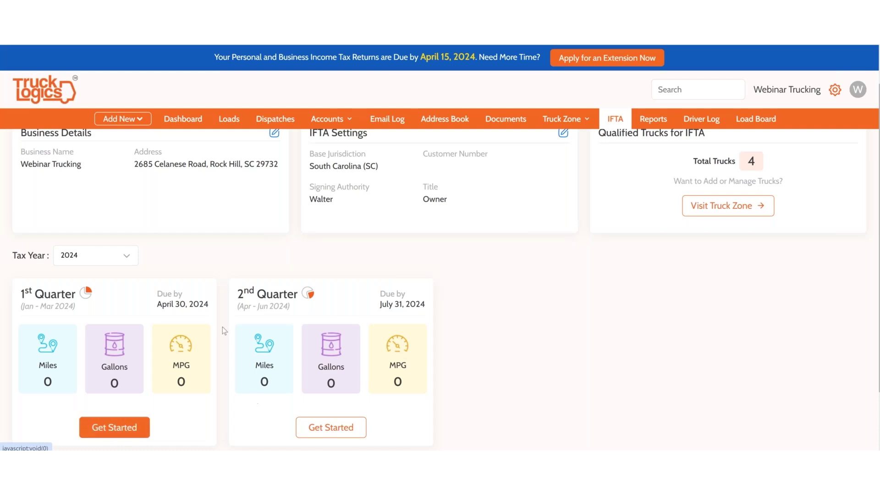
left_click(114, 428)
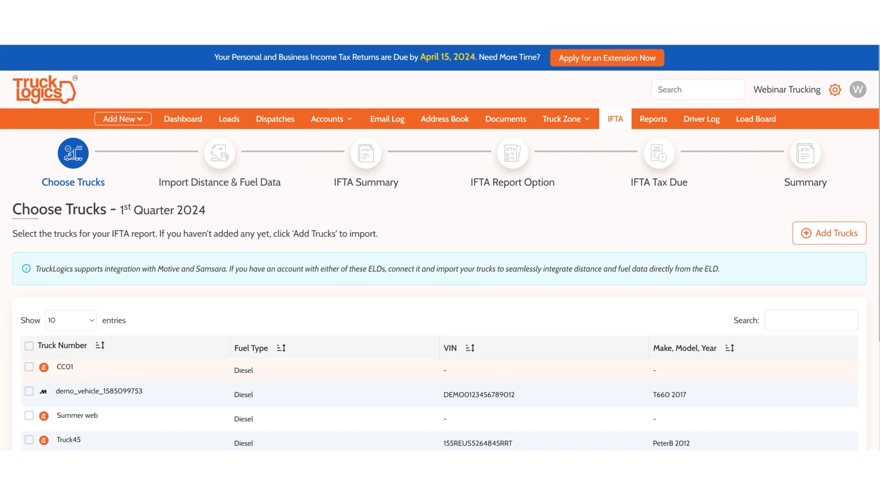
- Select all listed trucks for the 1st Quarter 2024 report and proceed to the distance and fuel import options
scroll(31, 340, "down", 1)
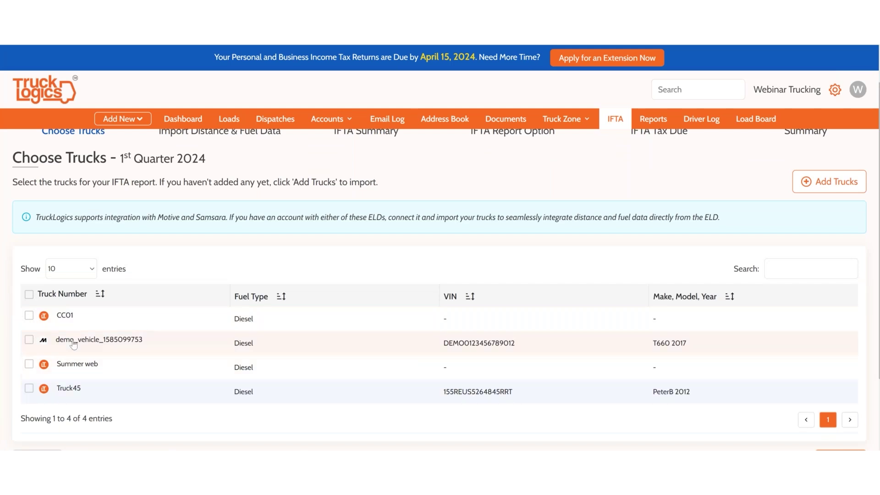
left_click(28, 296)
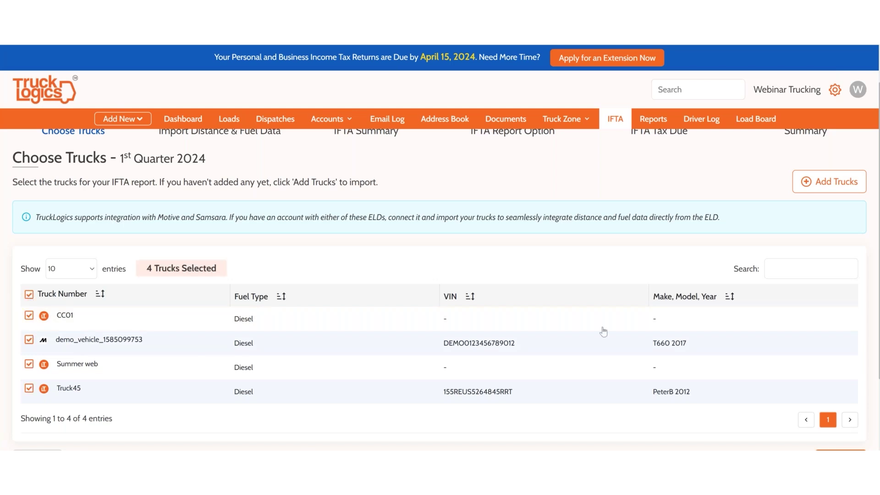
scroll(829, 418, "down", 1)
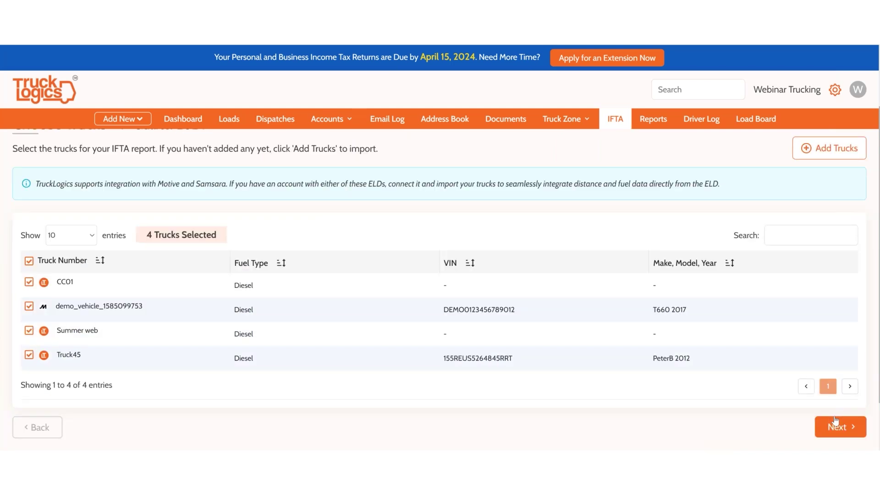
left_click(833, 413)
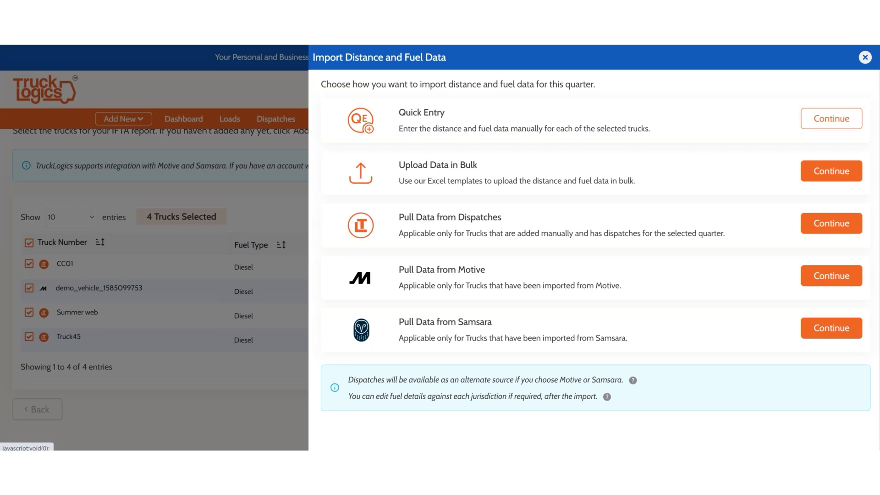
- Start Quick Entry of distance and fuel data for truck CC01, with trip details entered by Distance
left_click(805, 123)
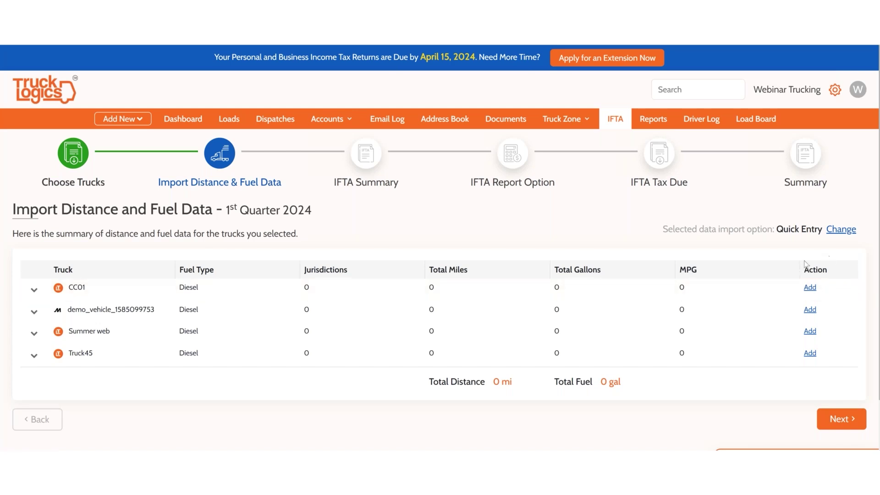
left_click(810, 288)
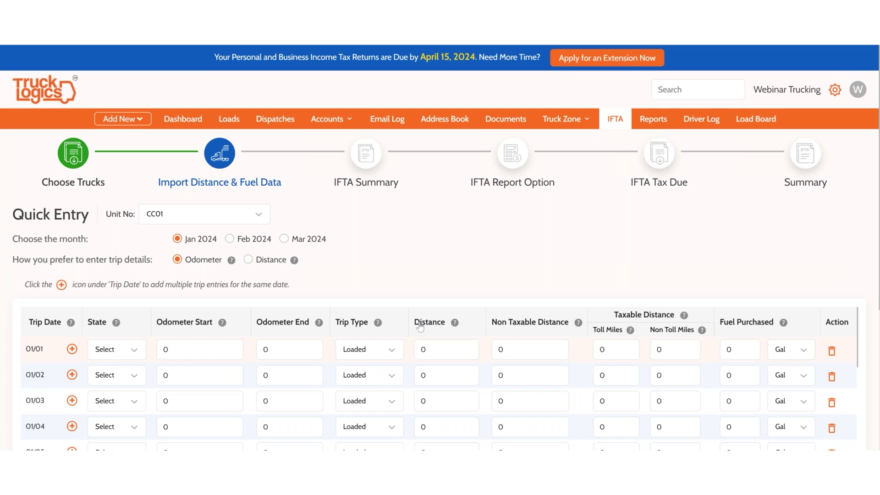
left_click(249, 260)
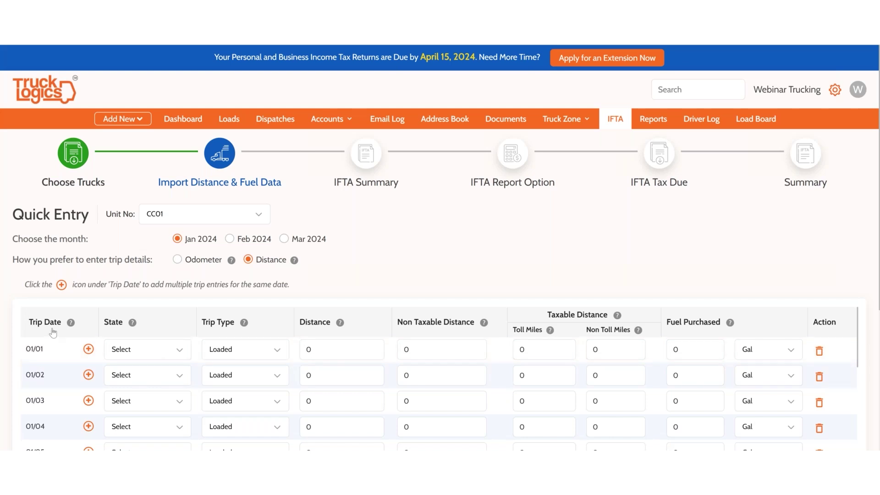
- Add a second trip entry for the date 01/01 in the January 2024 trip table
scroll(50, 350, "down", 1)
scroll(55, 371, "down", 5)
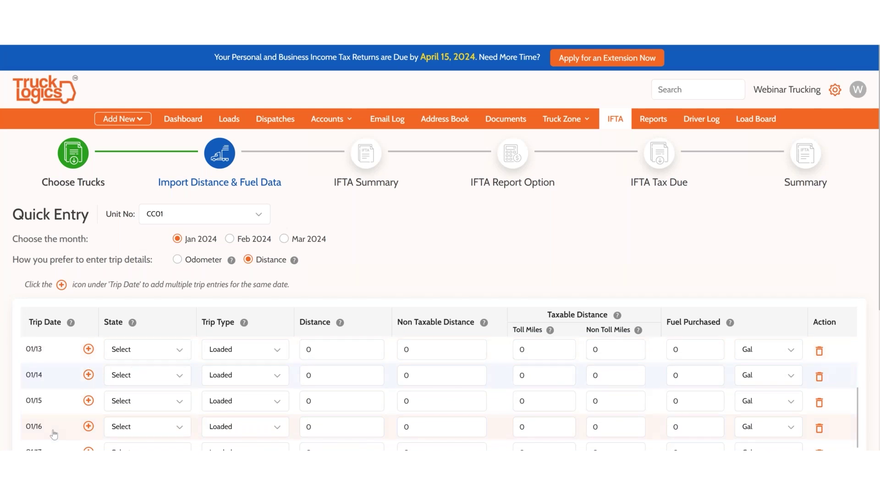
scroll(58, 384, "up", 5)
scroll(59, 384, "up", 2)
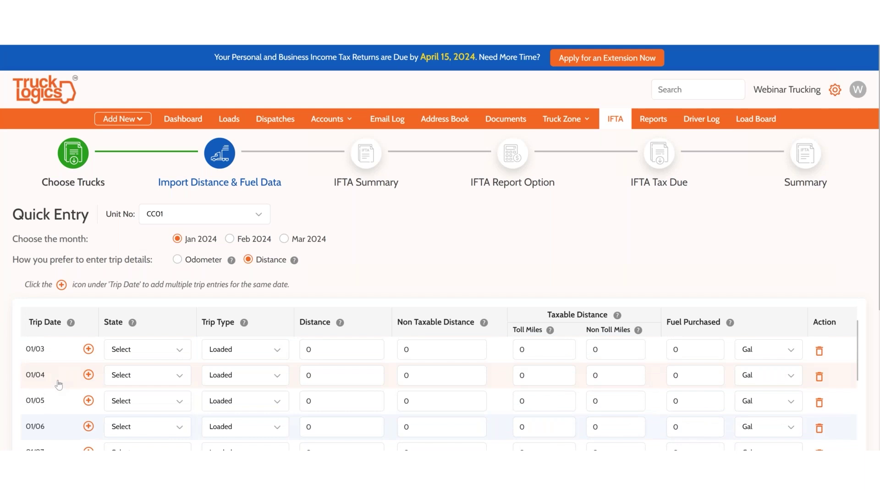
scroll(58, 384, "up", 2)
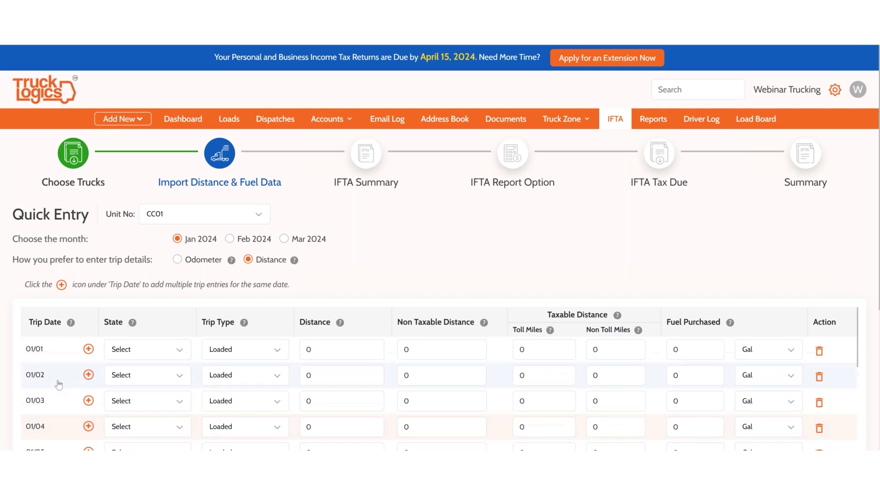
left_click(88, 350)
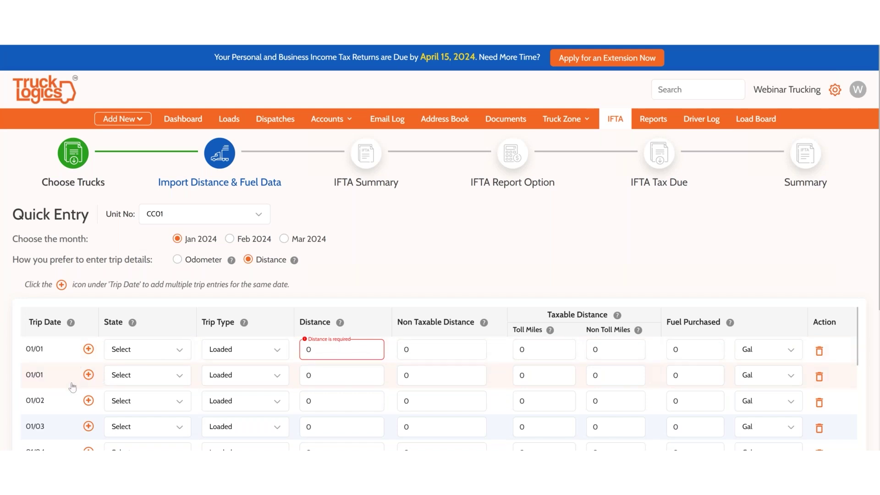
- Set the first 01/01 trip's state to SC and its distance to 1000
left_click(152, 351)
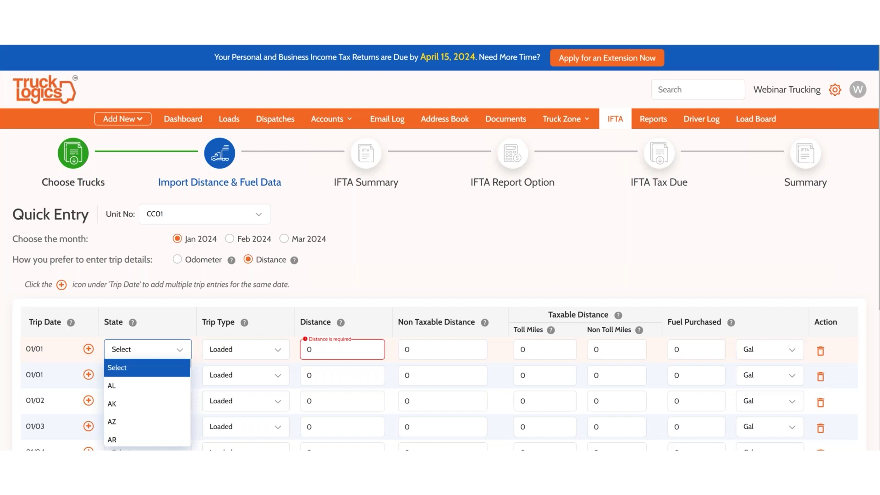
key("s")
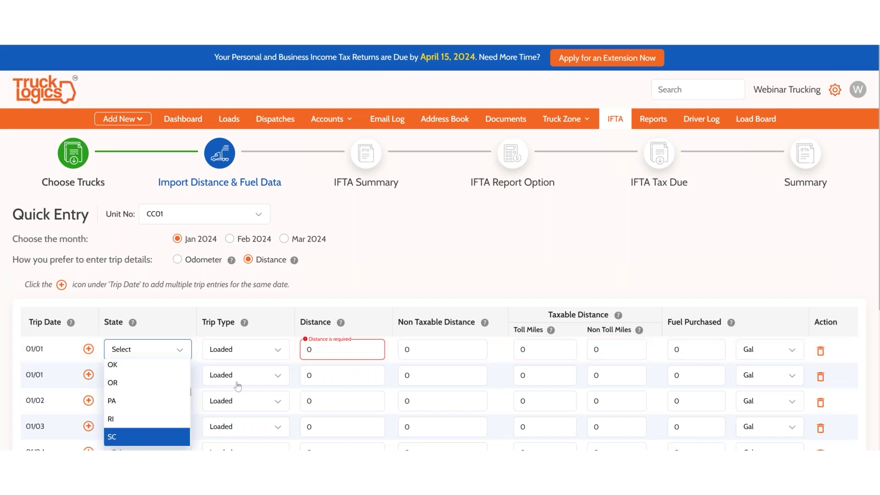
key("Return")
left_click(348, 349)
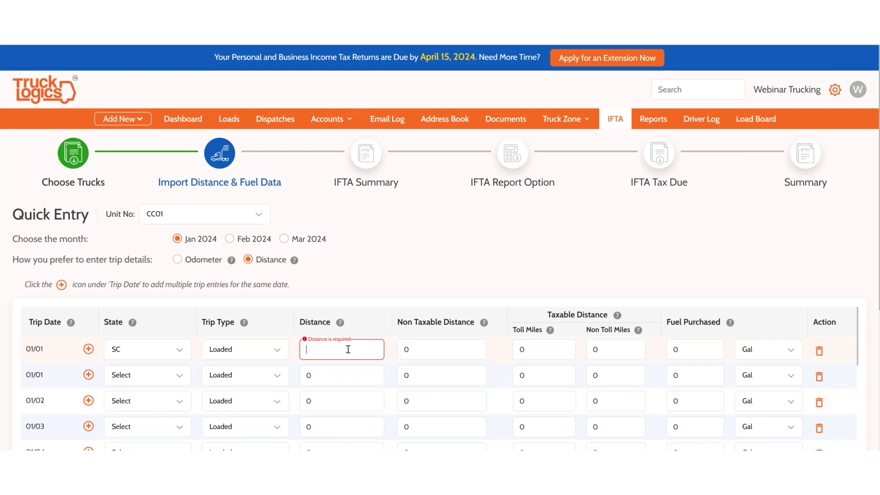
type("1000")
left_click(712, 351)
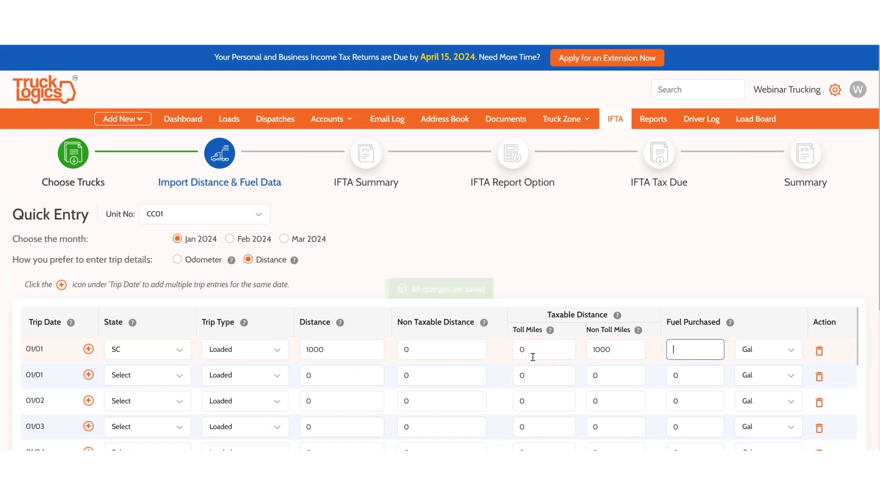
- Give the first 01/01 trip a non-taxable distance of 10, toll miles of 2 and 150 gallons of fuel purchased
left_click(453, 349)
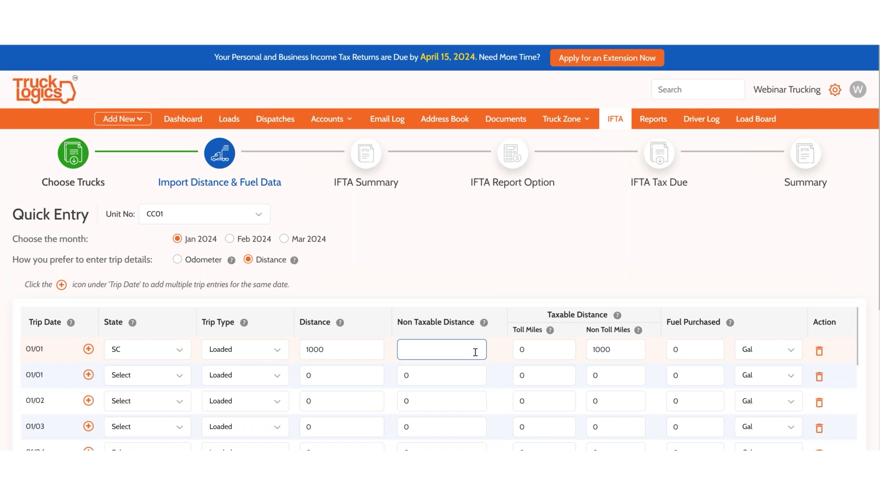
type("0")
left_click(503, 351)
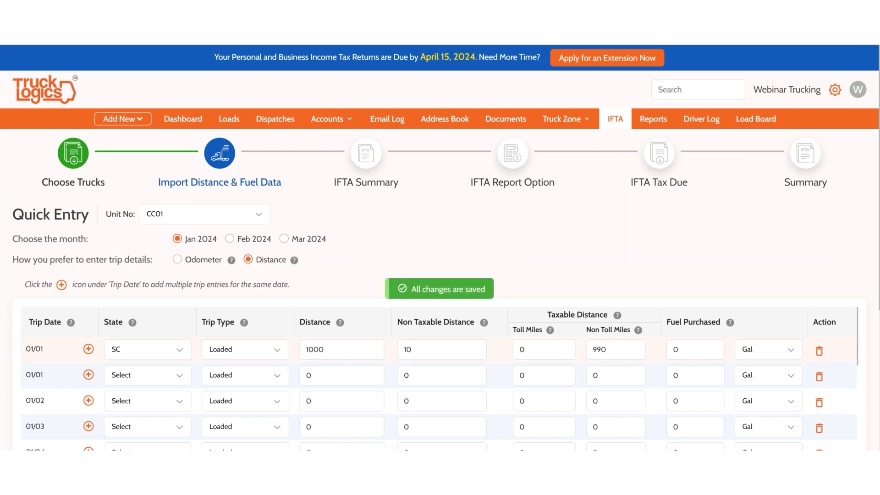
left_click(553, 354)
type("2")
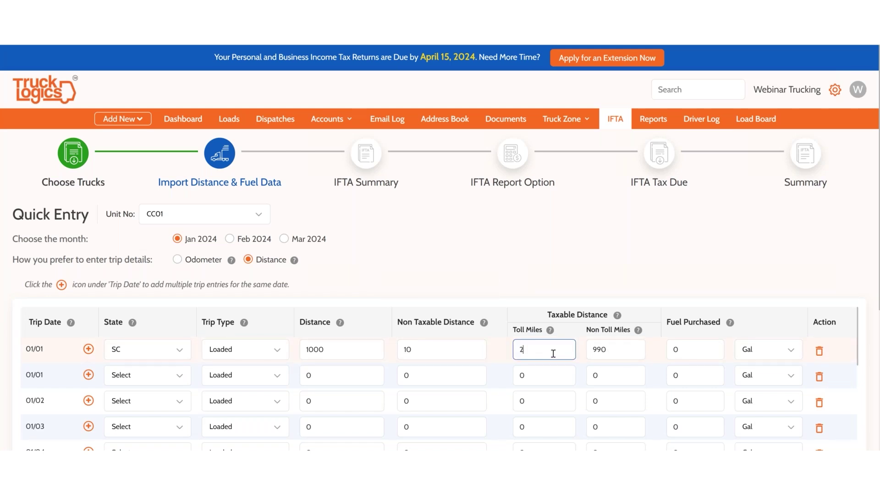
left_click(693, 271)
left_click(713, 357)
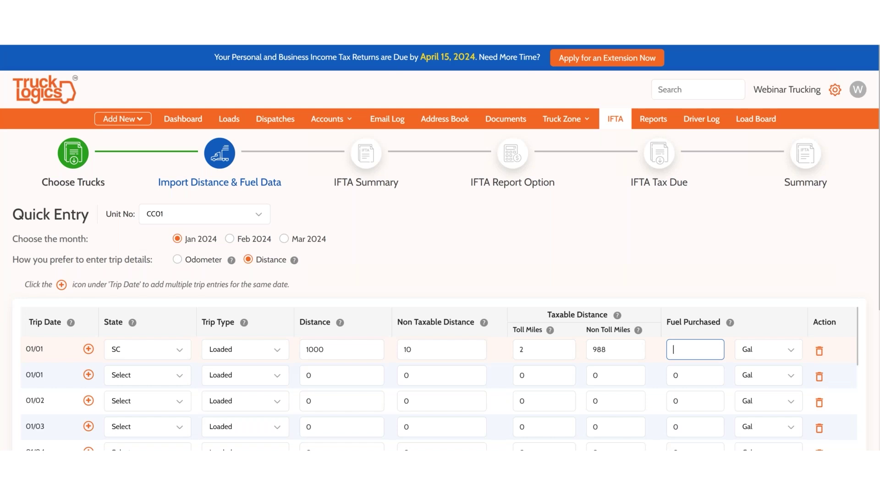
type("150")
- Fill in the second 01/01 trip with state NC, a distance of 1500 and 100 gallons of fuel purchased
scroll(726, 357, "down", 2)
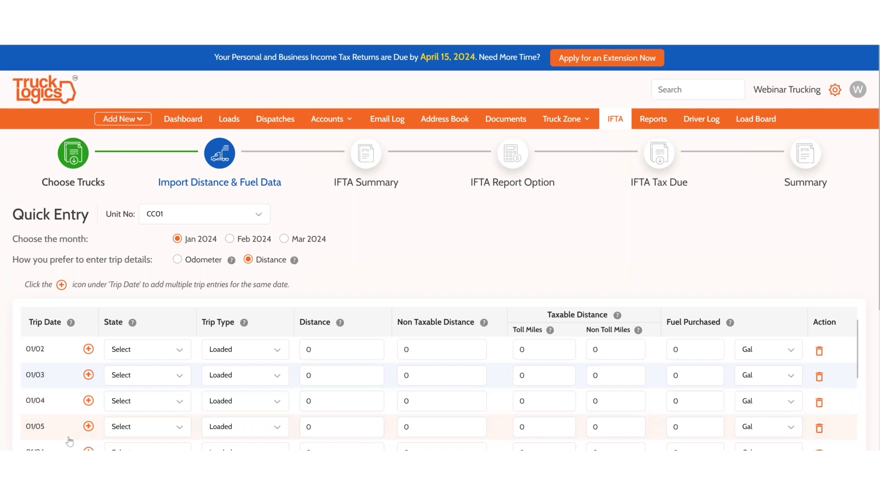
scroll(140, 367, "up", 2)
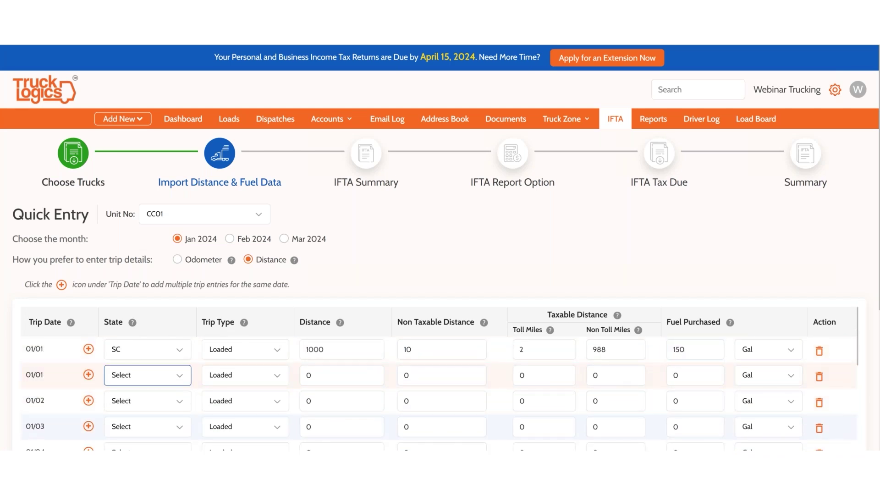
left_click(155, 381)
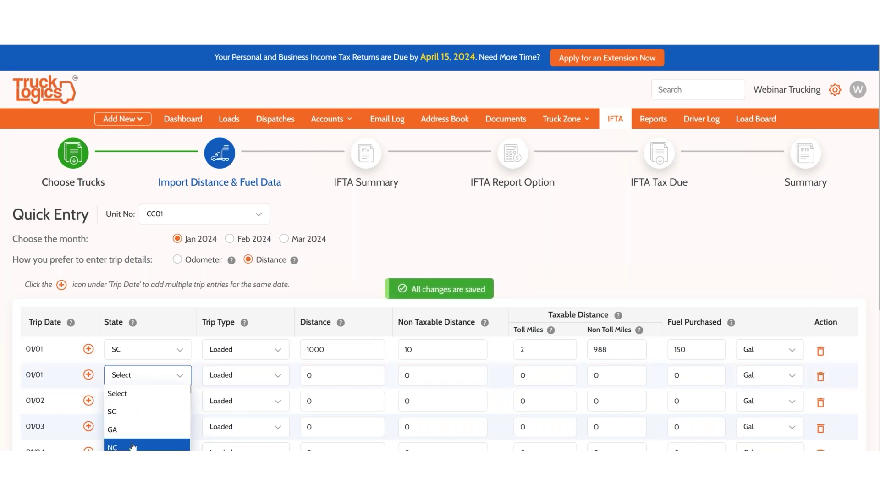
left_click(313, 380)
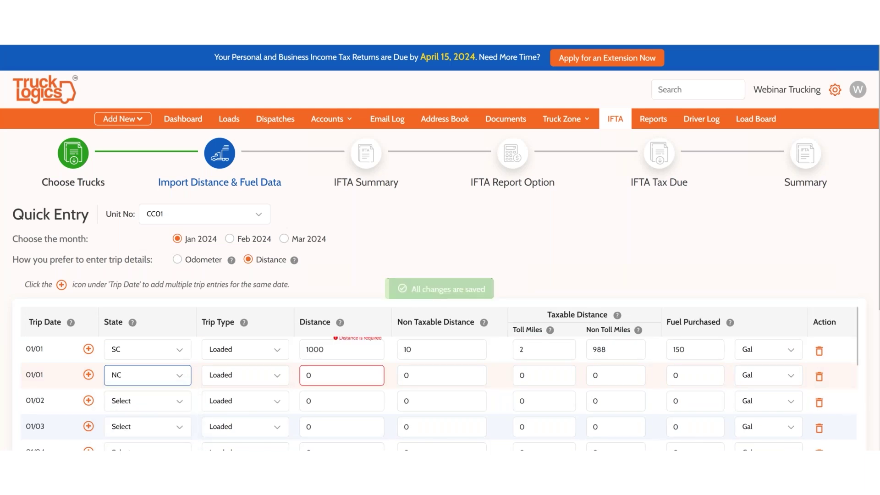
type("1500")
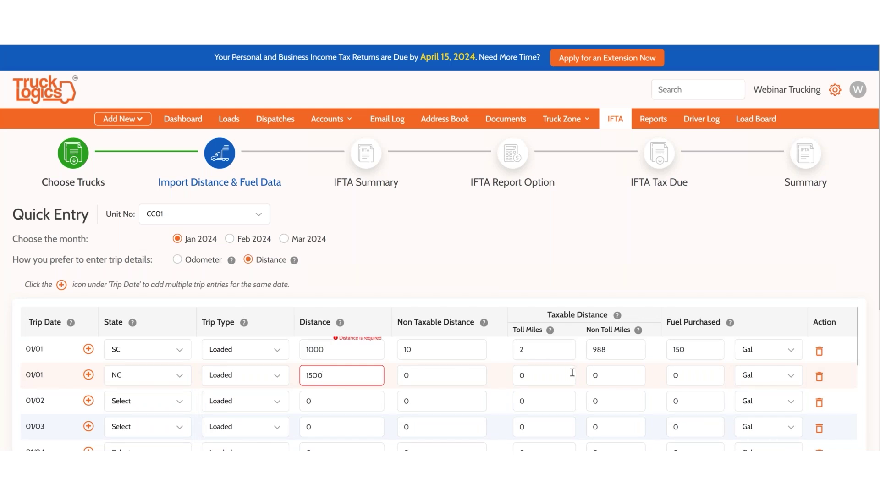
left_click(697, 380)
type("175")
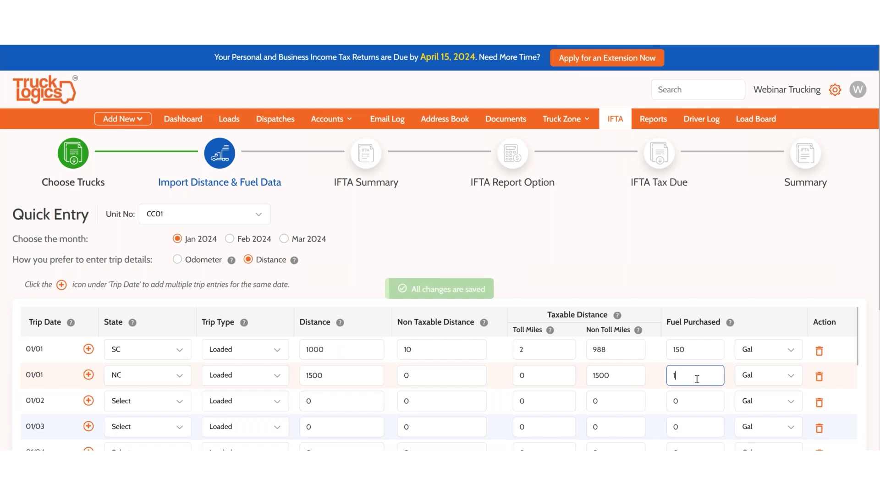
key("BackSpace")
key("BackSpace")
type("00")
left_click(649, 266)
- Review the January 2024 trip entries and the distance and fuel totals for truck CC01
scroll(482, 275, "down", 5)
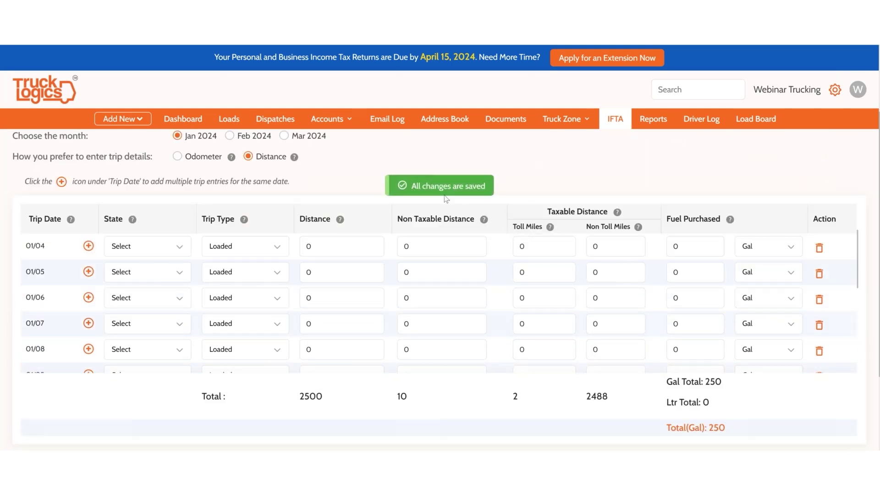
scroll(434, 275, "up", 5)
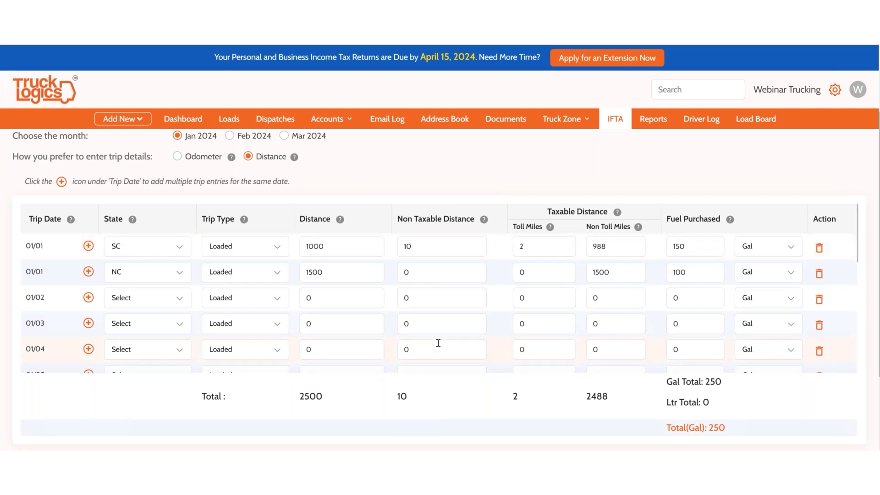
scroll(435, 342, "up", 5)
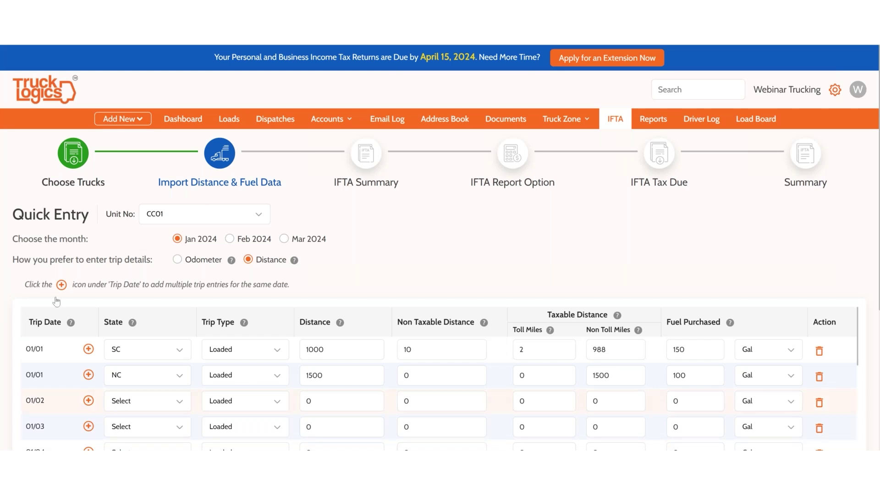
- Switch the Quick Entry unit number to Summer web and back to CC01
left_click(242, 219)
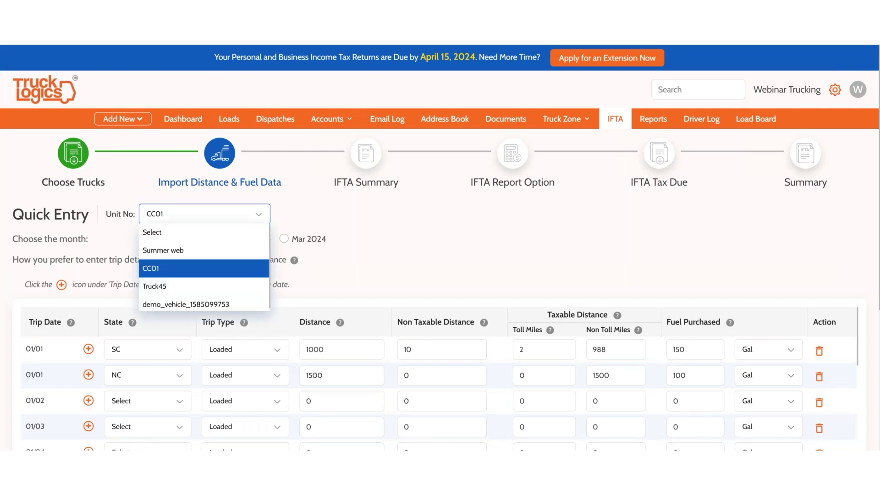
left_click(233, 252)
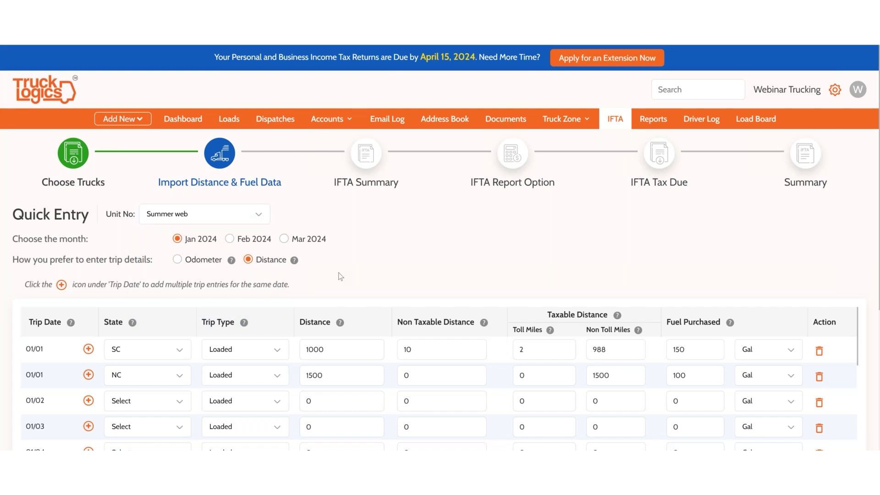
left_click(209, 221)
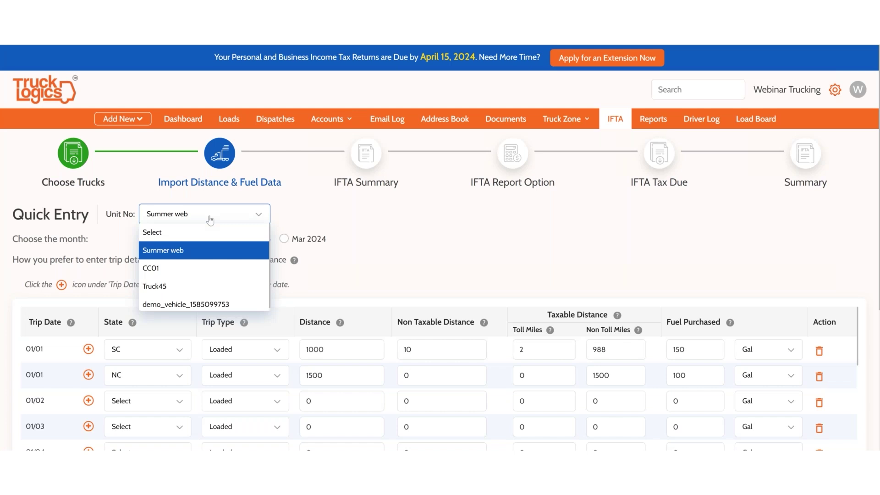
left_click(200, 256)
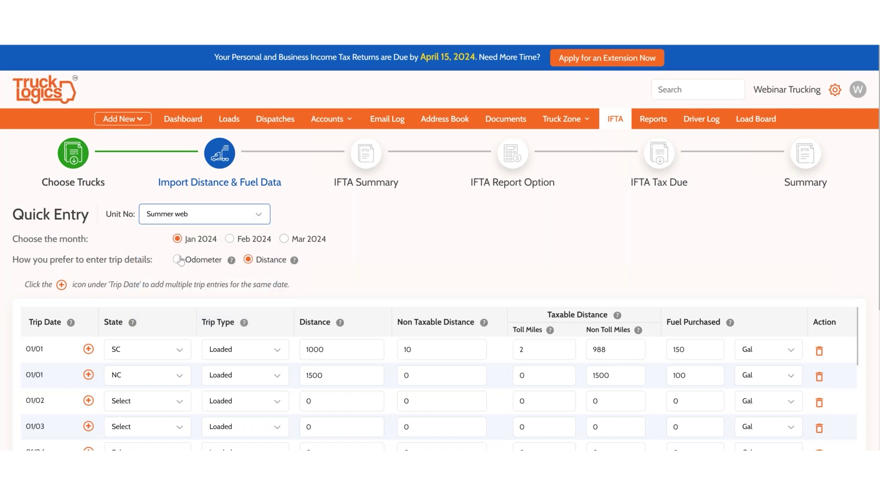
left_click(211, 219)
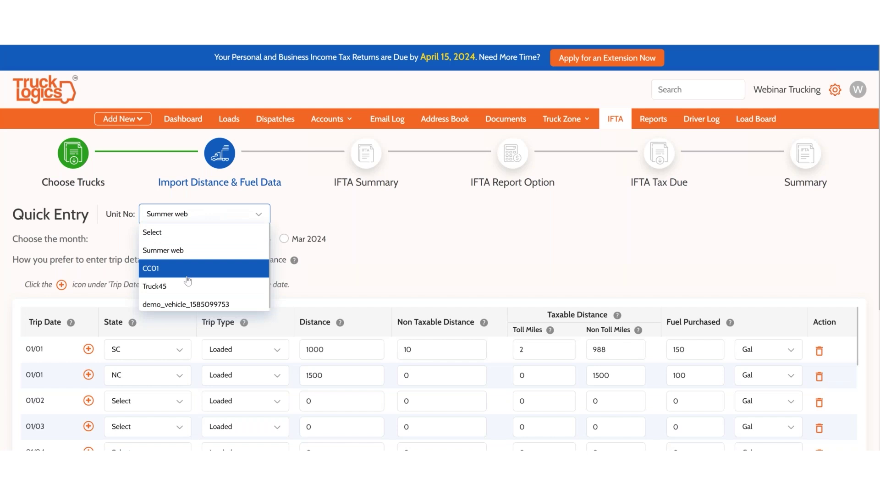
left_click(188, 270)
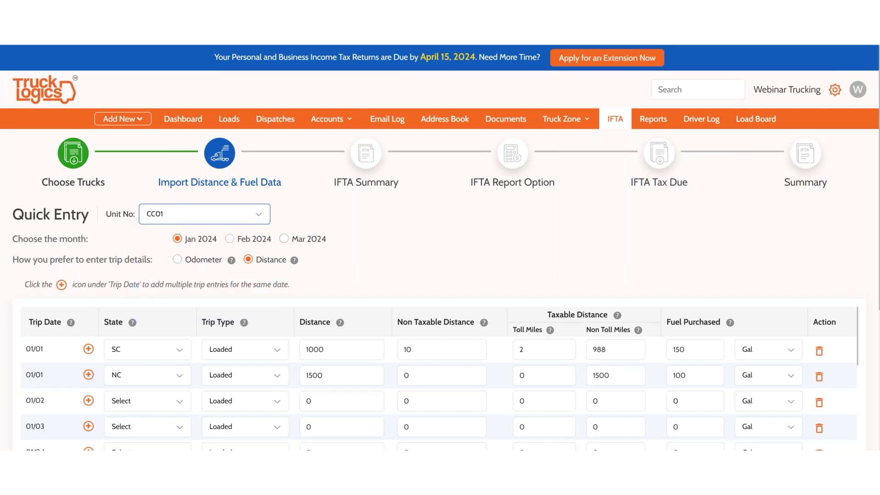
- Look over CC01's January trip table and continue to the distance and fuel data summary for the selected trucks
scroll(440, 289, "down", 5)
scroll(440, 289, "up", 3)
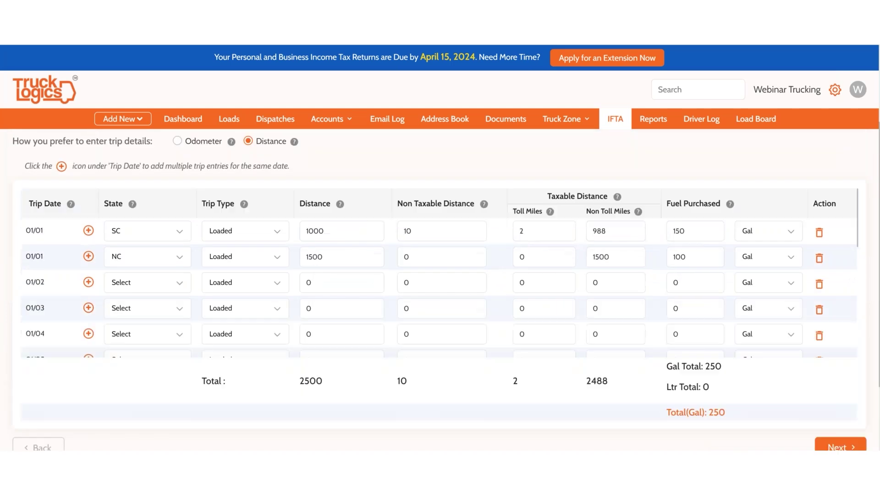
scroll(440, 289, "up", 1)
scroll(733, 385, "down", 3)
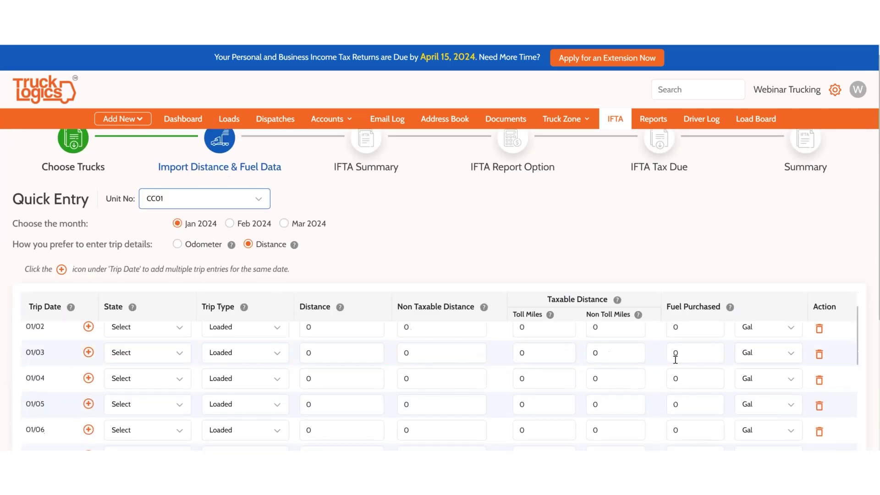
scroll(864, 417, "down", 2)
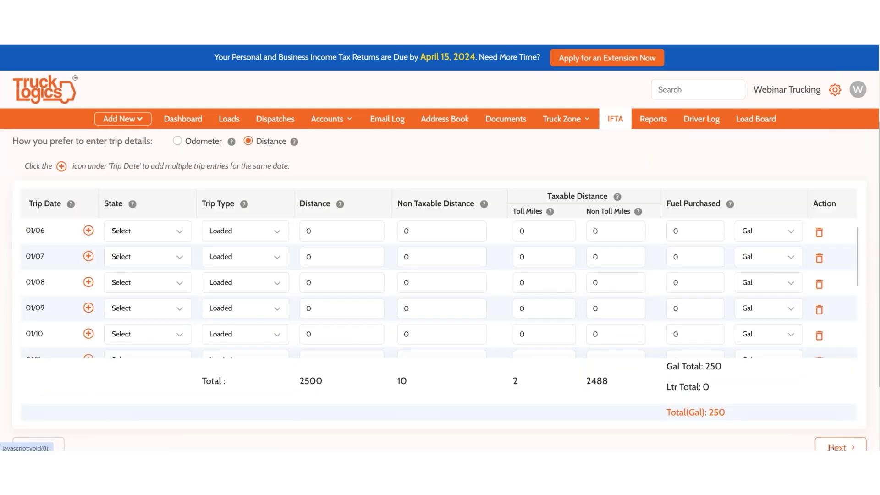
left_click(830, 447)
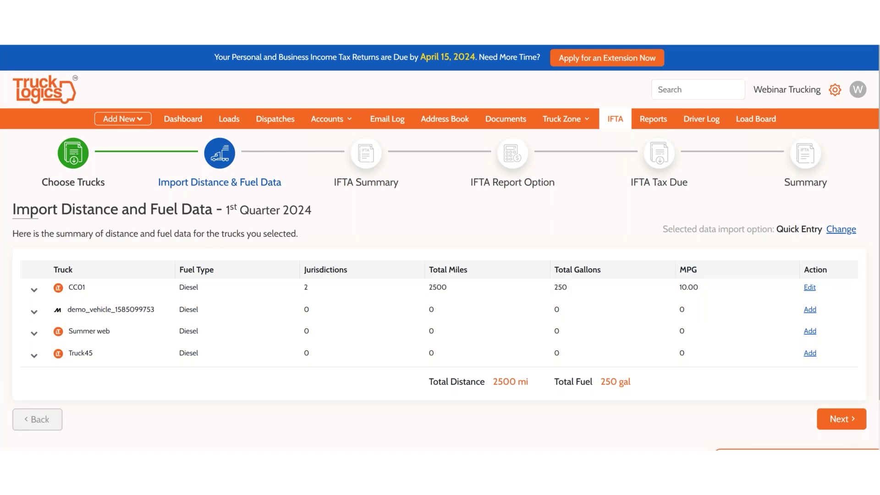
- Return to the truck selection, keep all four trucks, and choose Upload Data in Bulk as the import method
left_click(20, 418)
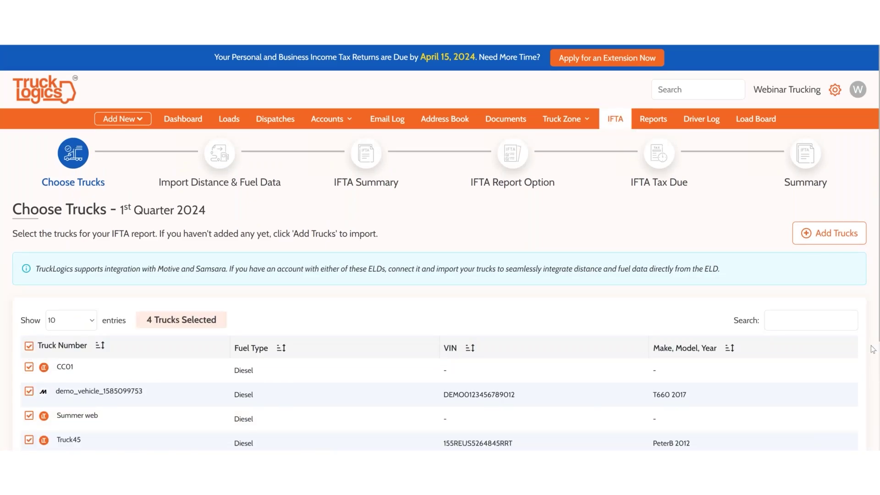
scroll(831, 367, "down", 3)
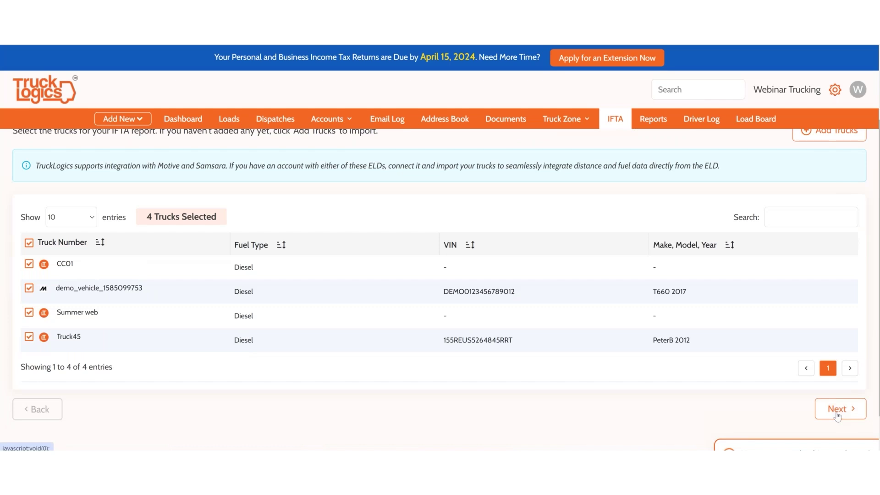
left_click(833, 401)
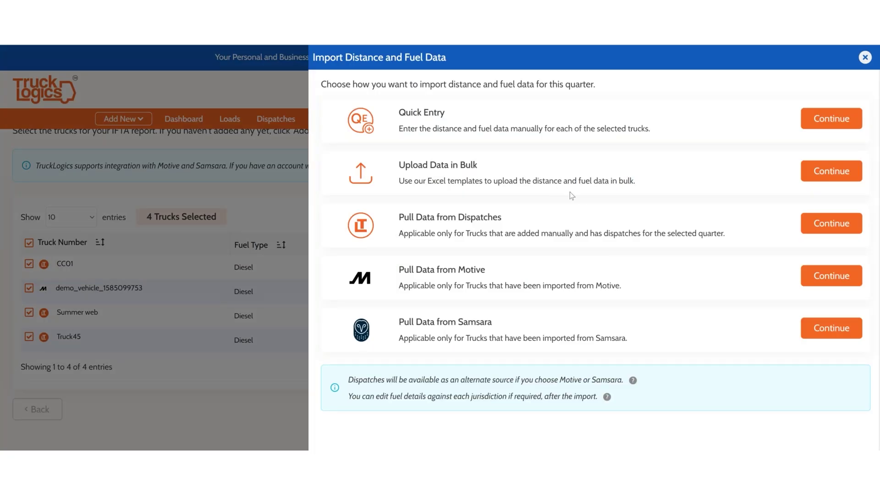
left_click(807, 177)
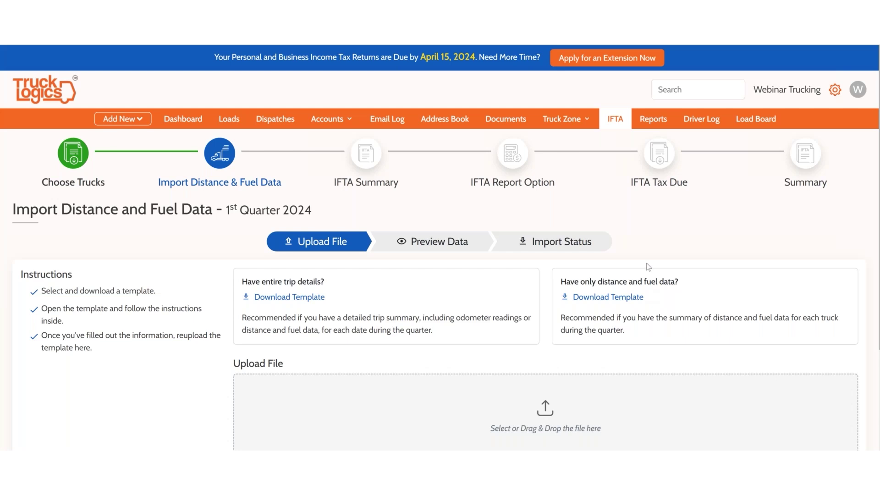
scroll(635, 276, "down", 1)
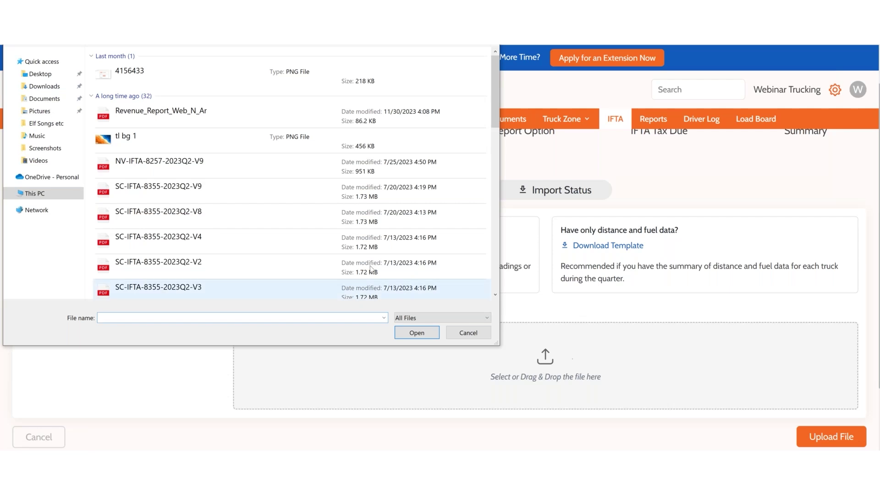
scroll(262, 206, "down", 5)
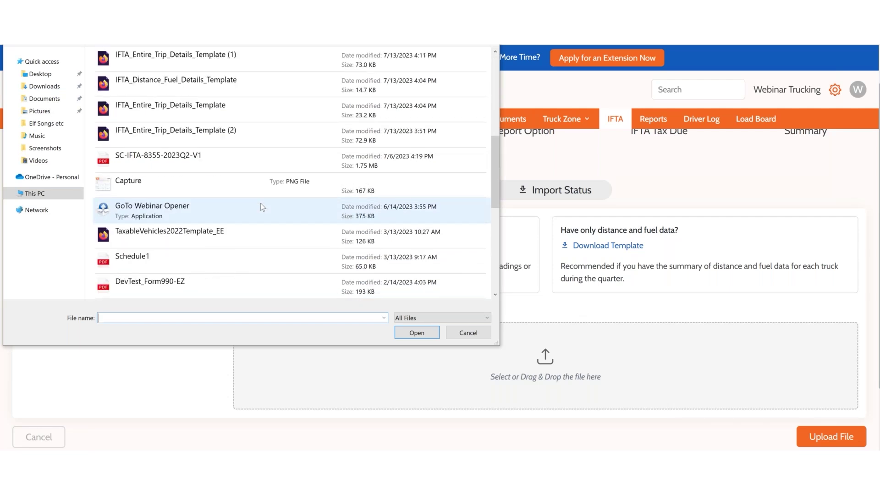
scroll(261, 206, "down", 2)
scroll(260, 207, "up", 3)
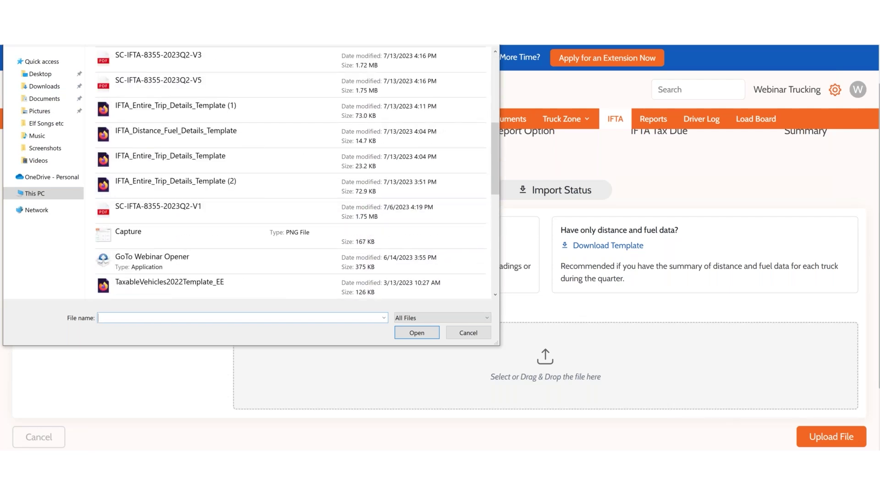
key("Escape")
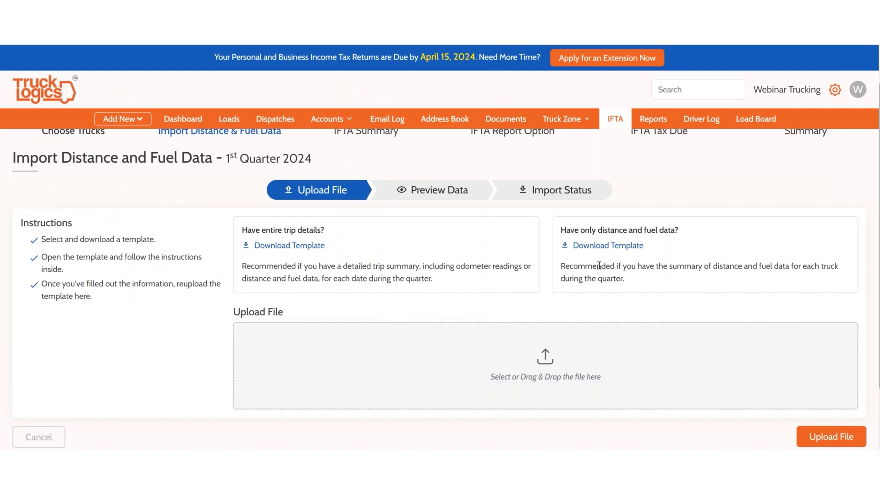
- Download the template for only distance and fuel data and try to open the downloaded file, cancelling the Firefox save prompt
left_click(596, 246)
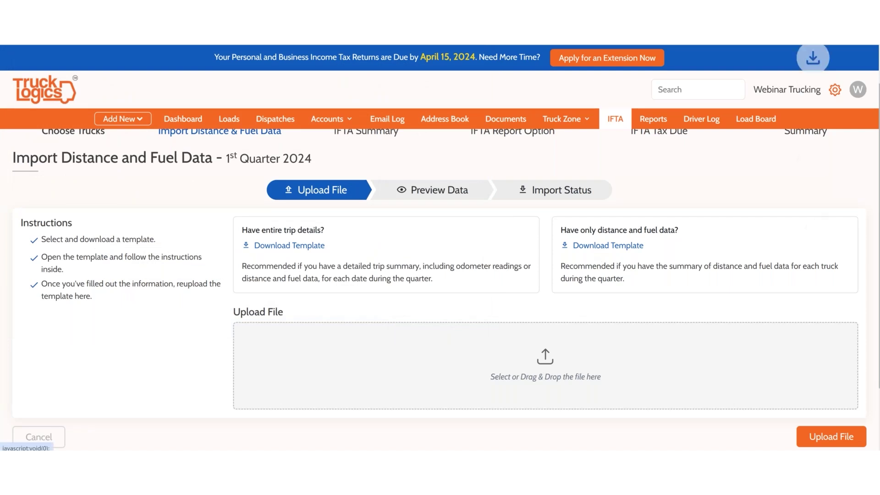
mouse_move(734, 61)
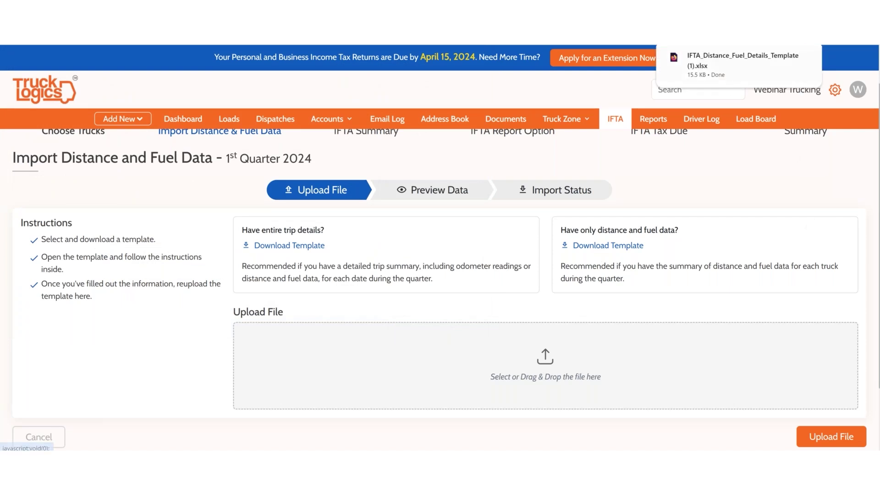
left_click(735, 61)
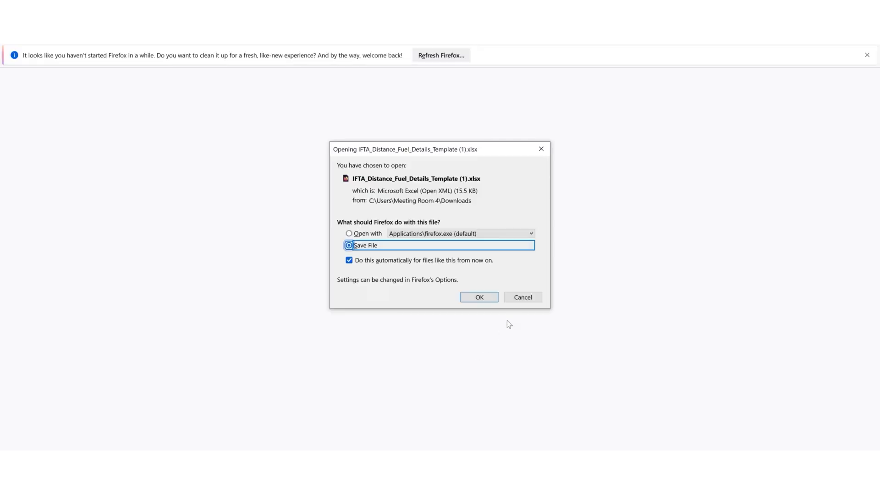
left_click(521, 298)
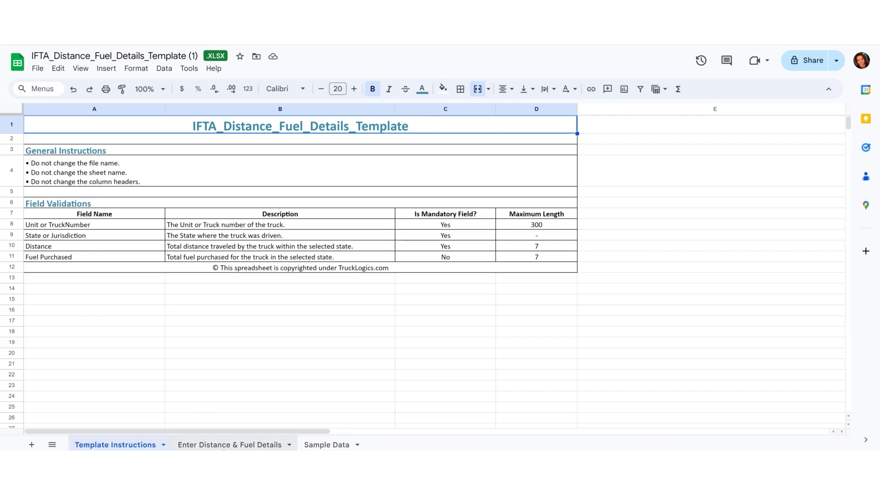
- In the Google Sheets template, set row 2's state to South Carolina (SC) on the Enter Distance & Fuel Details sheet
left_click(229, 445)
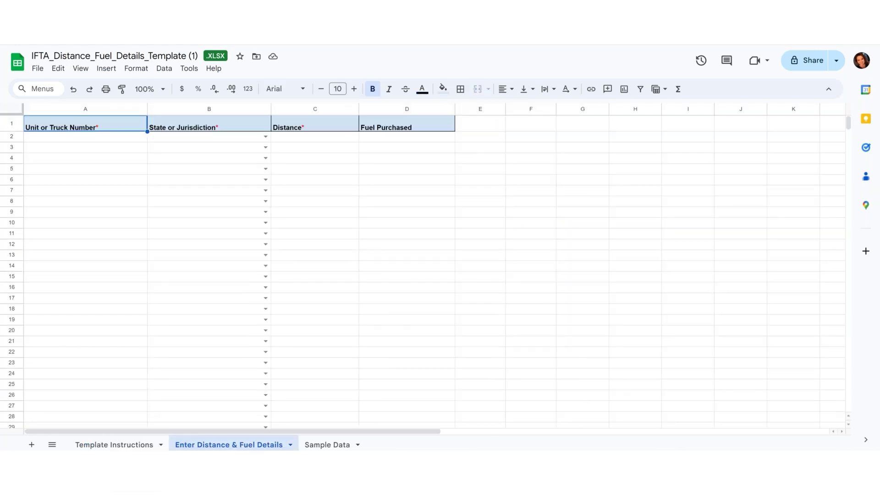
left_click(131, 140)
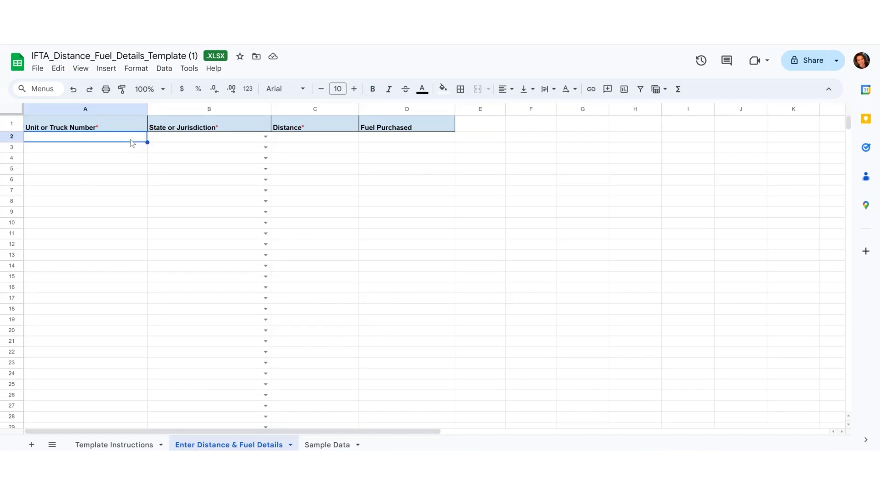
left_click(182, 139)
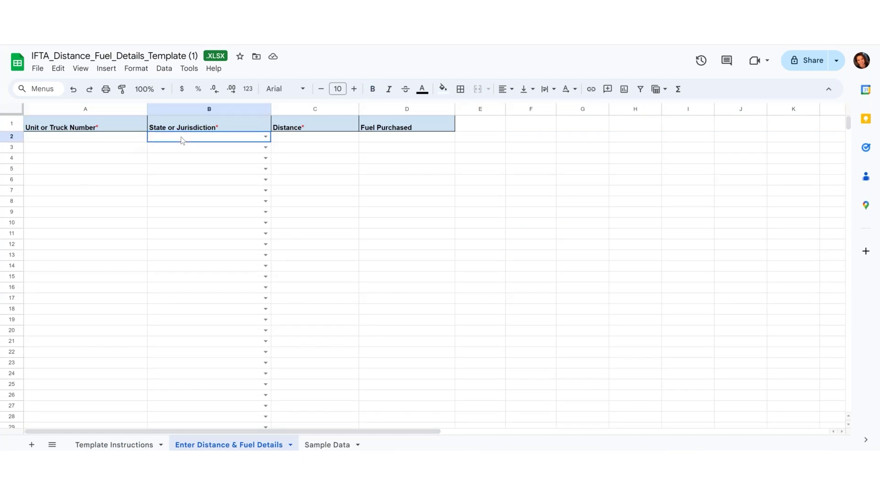
left_click(266, 136)
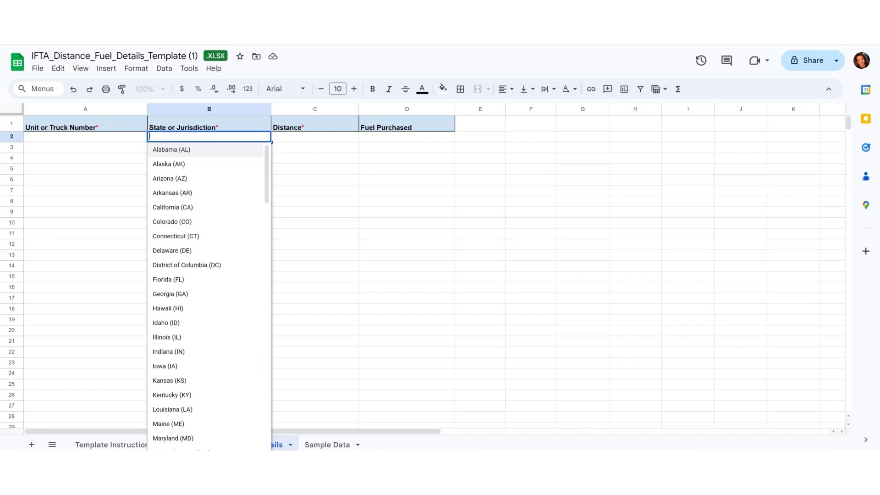
scroll(208, 246, "down", 4)
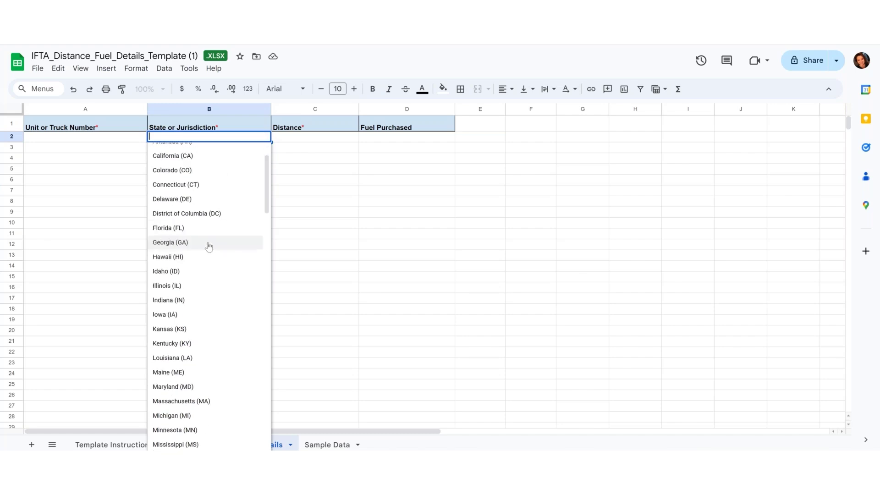
type("sc")
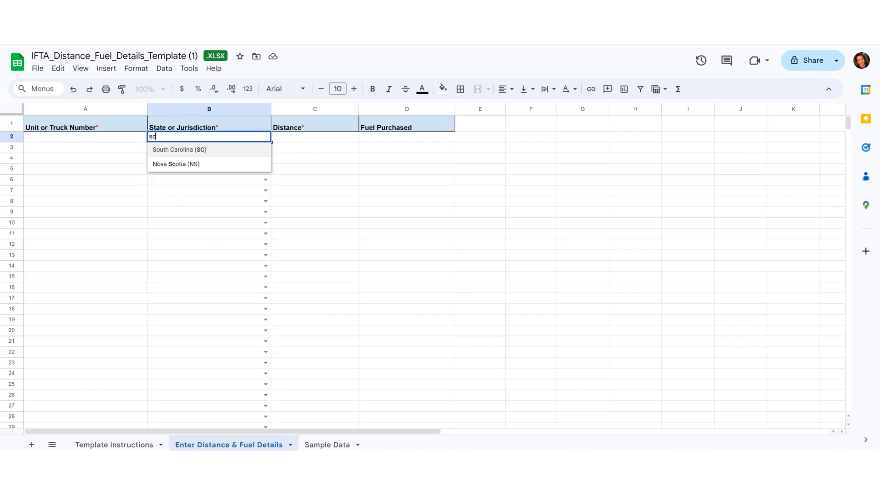
left_click(198, 150)
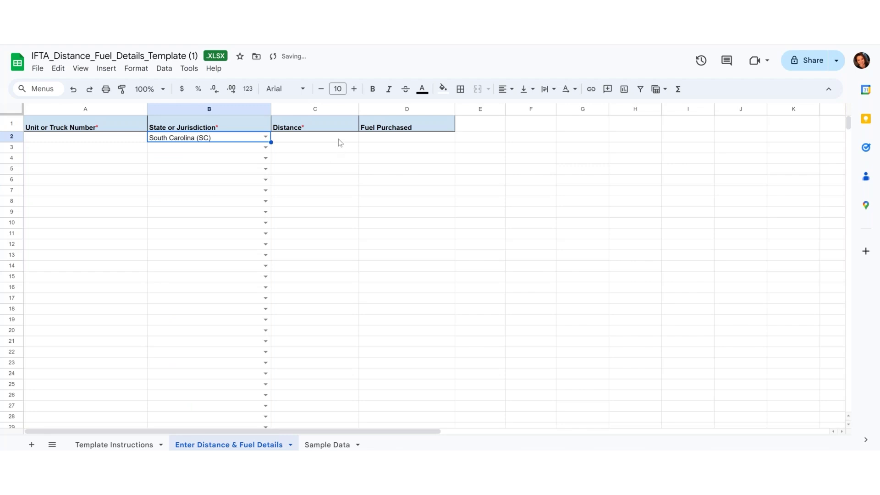
- Enter a distance of 1500 for the South Carolina row and move to its Fuel Purchased cell
left_click(339, 139)
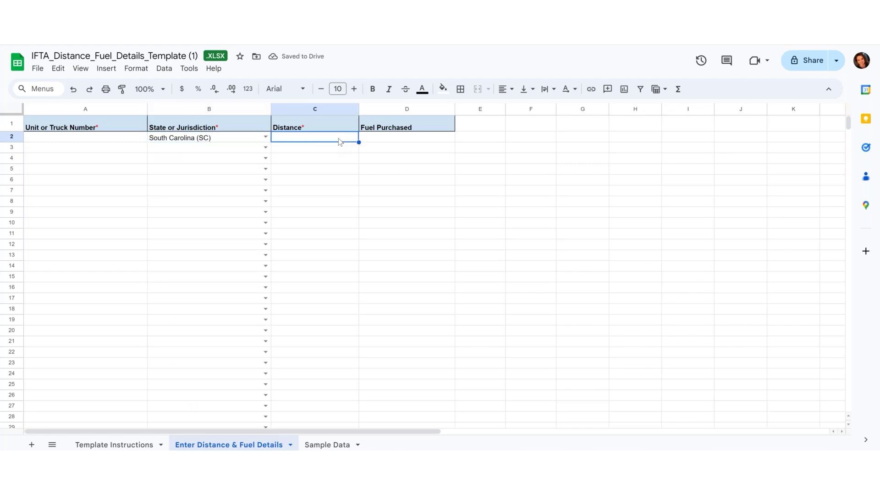
type("1500")
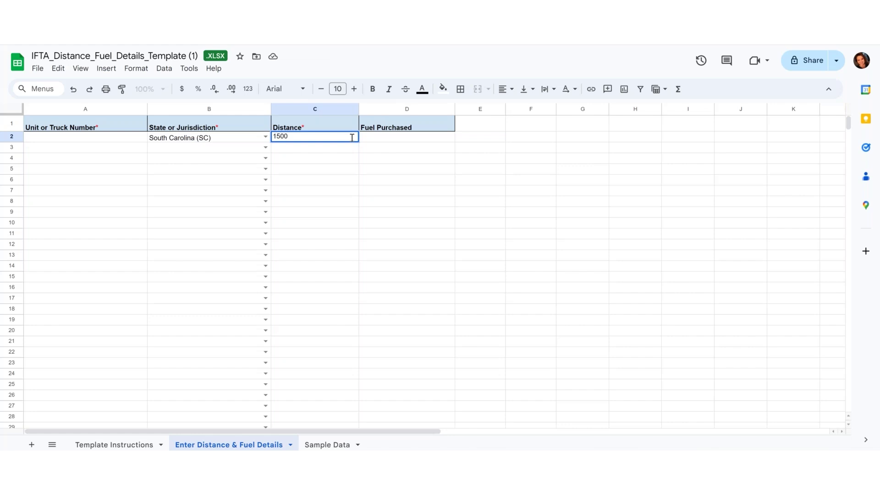
left_click(394, 143)
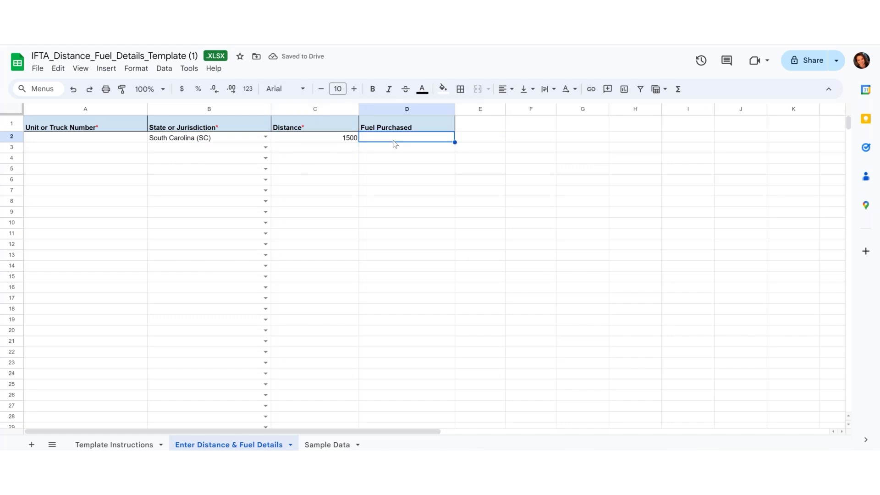
- Complete the South Carolina row by entering 100 for Fuel Purchased and CC01 as the Unit or Truck Number
type("100")
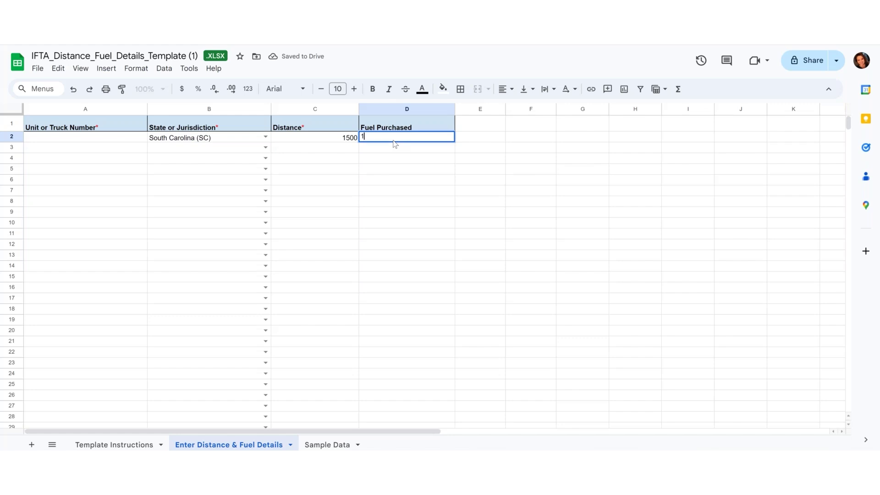
left_click(94, 143)
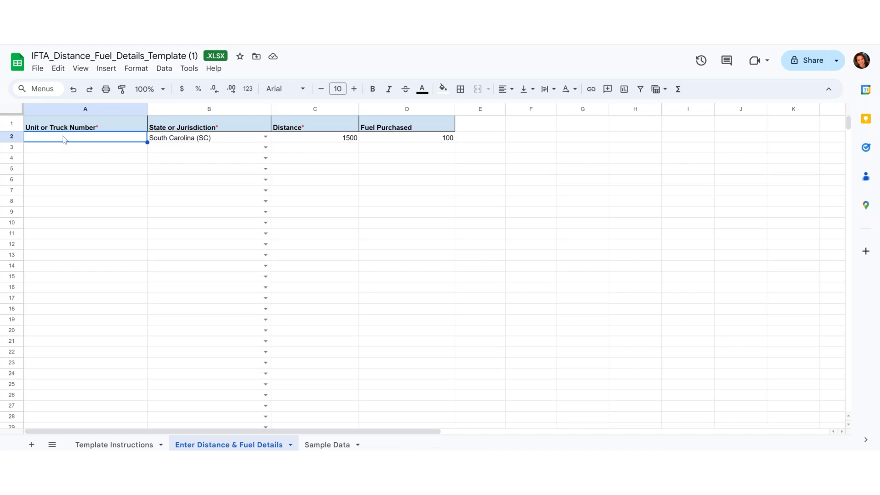
type("CC")
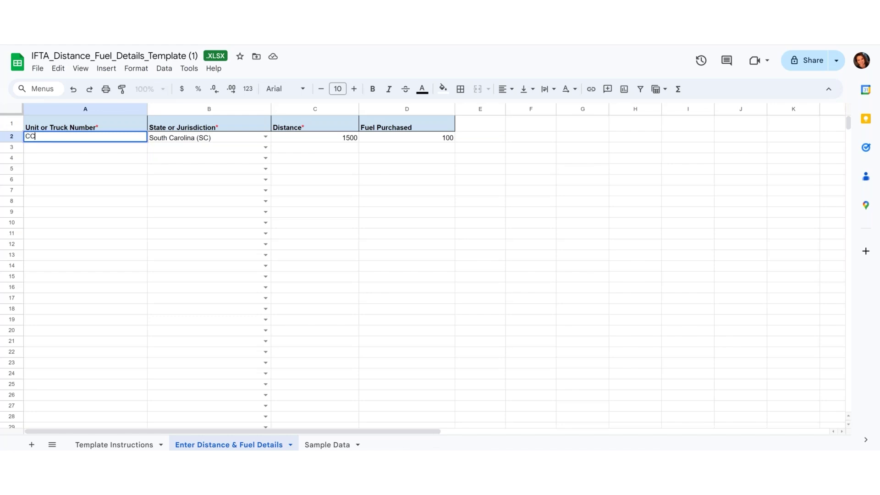
type("01")
- Download the completed distance and fuel template as a Microsoft Excel (.xlsx) file
left_click(37, 71)
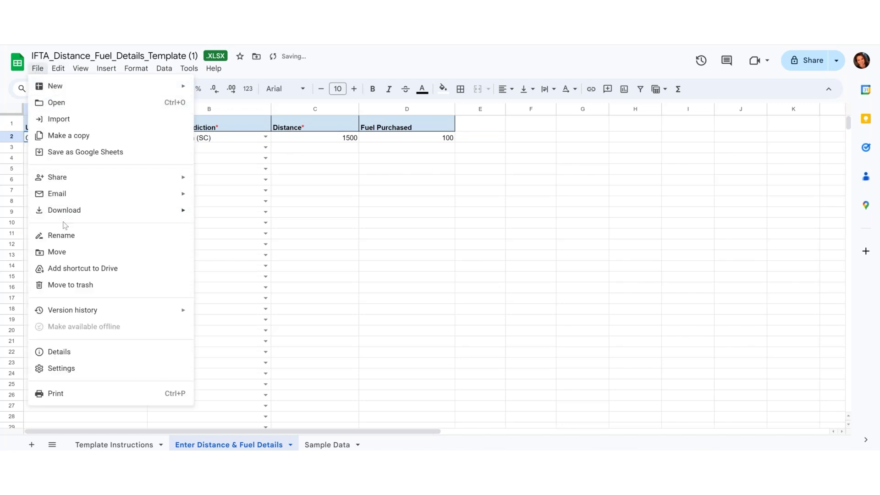
mouse_move(118, 210)
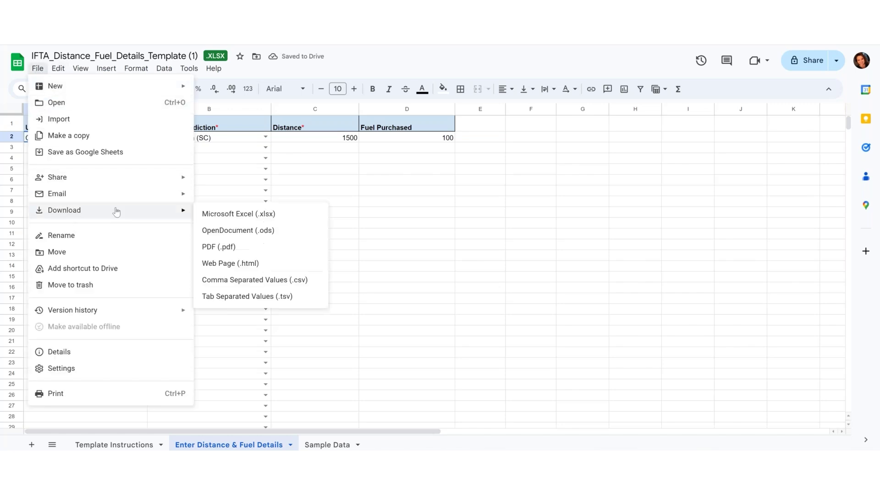
left_click(235, 216)
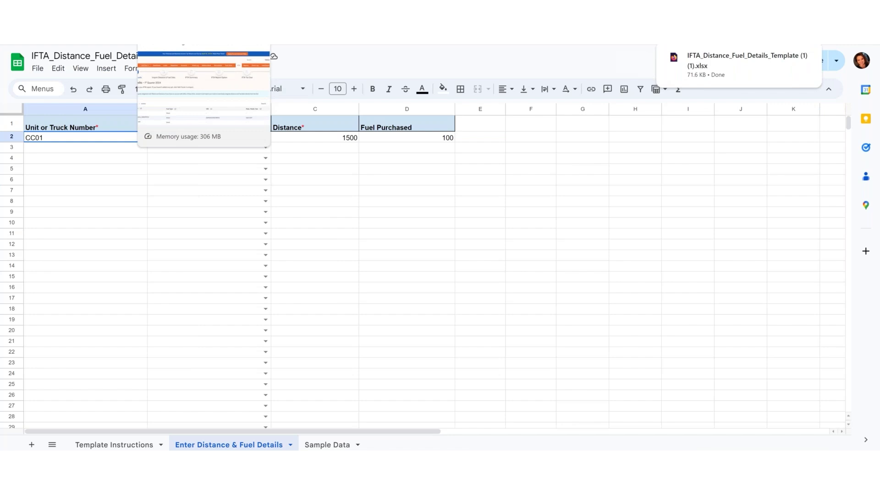
- Return to TruckLogics, select all four trucks, and choose Upload Data in Bulk as the import method
left_click(193, 39)
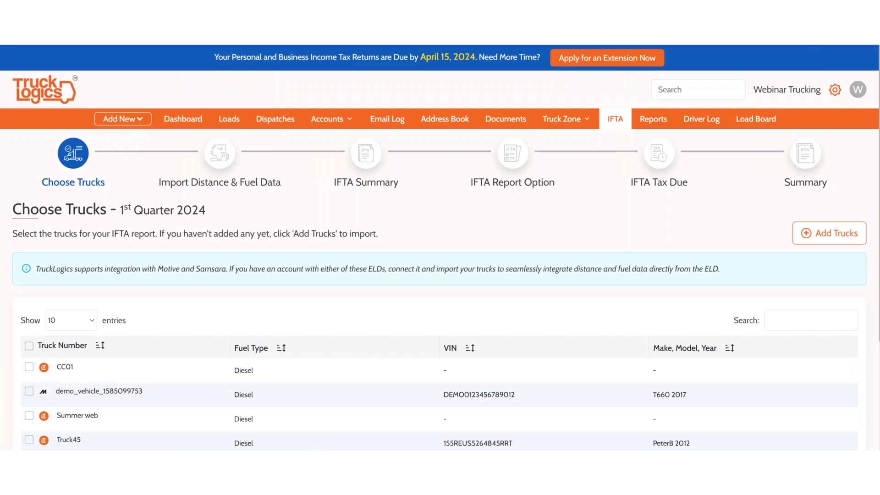
left_click(29, 345)
scroll(32, 352, "down", 2)
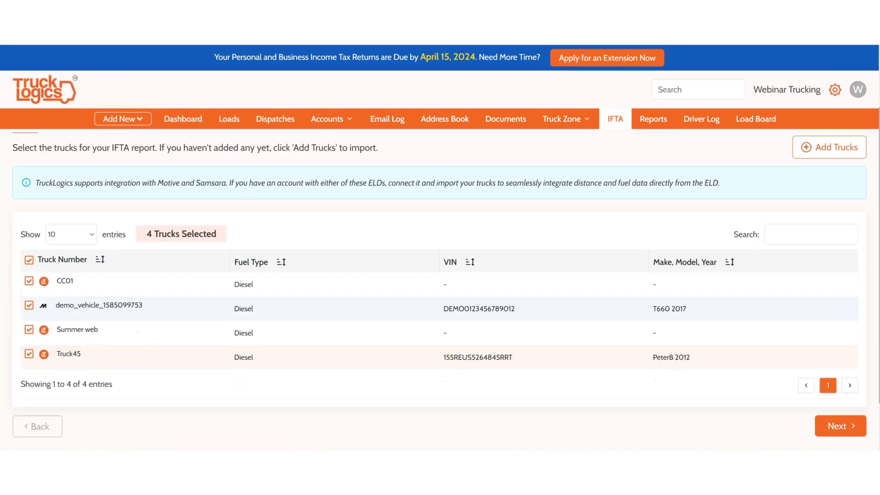
left_click(830, 422)
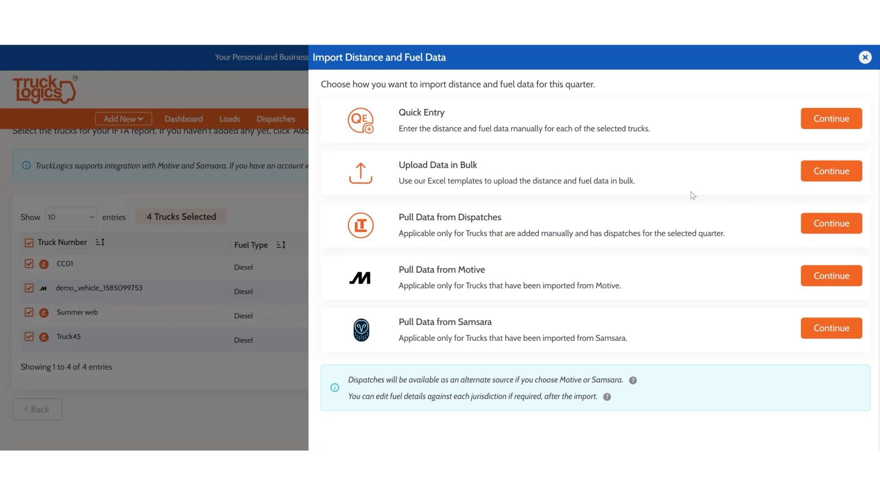
left_click(816, 169)
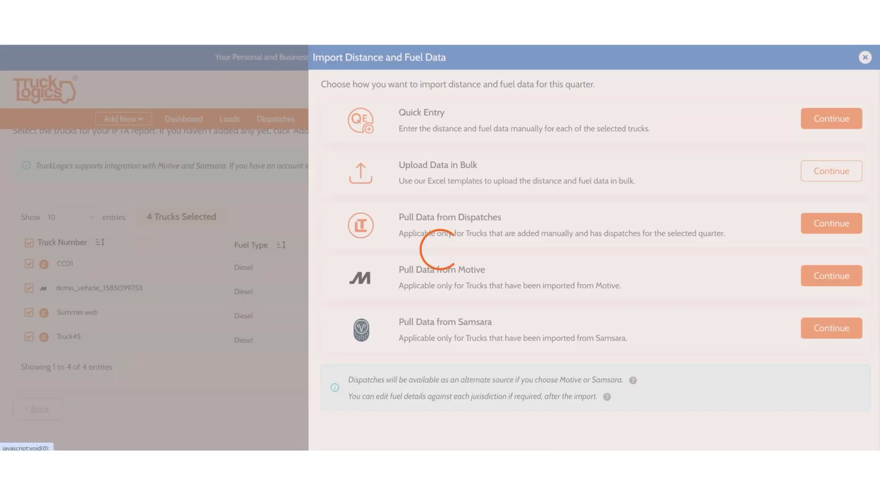
- Import IFTA_Distance_Fuel_Details_Template (1) (1).xlsx in place of the previously uploaded data and continue to the distance and fuel summary
left_click(545, 413)
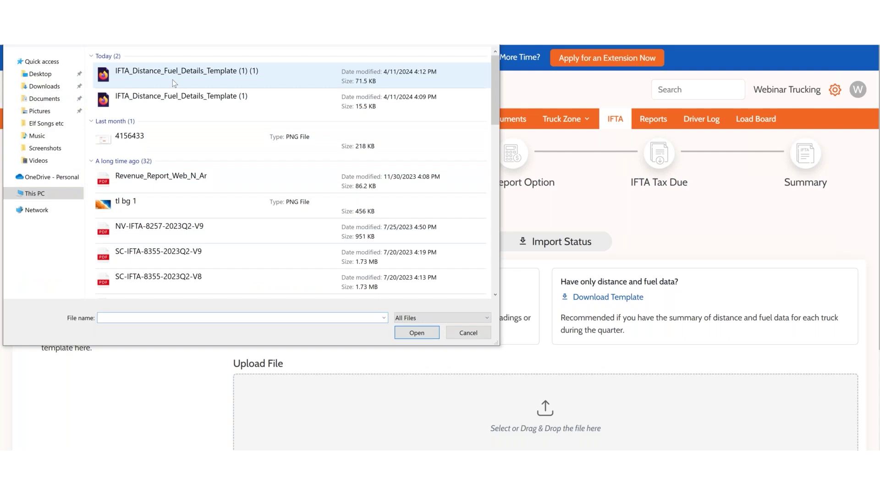
double_click(172, 79)
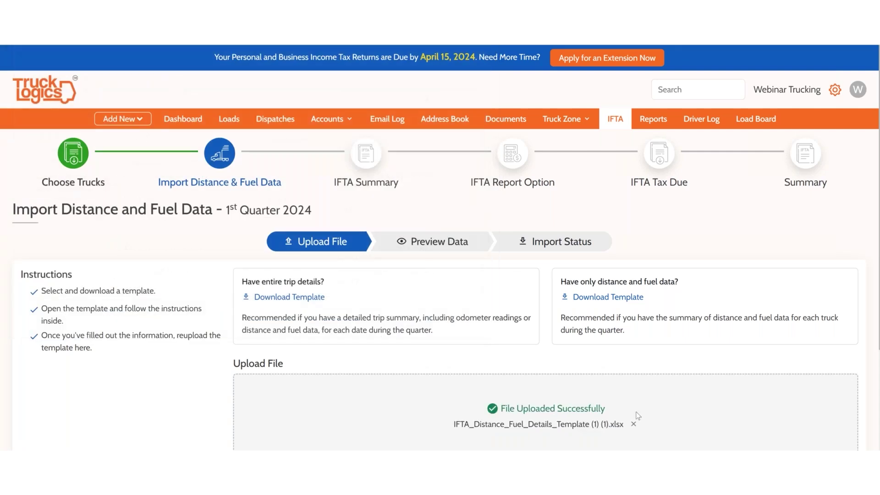
scroll(671, 400, "down", 1)
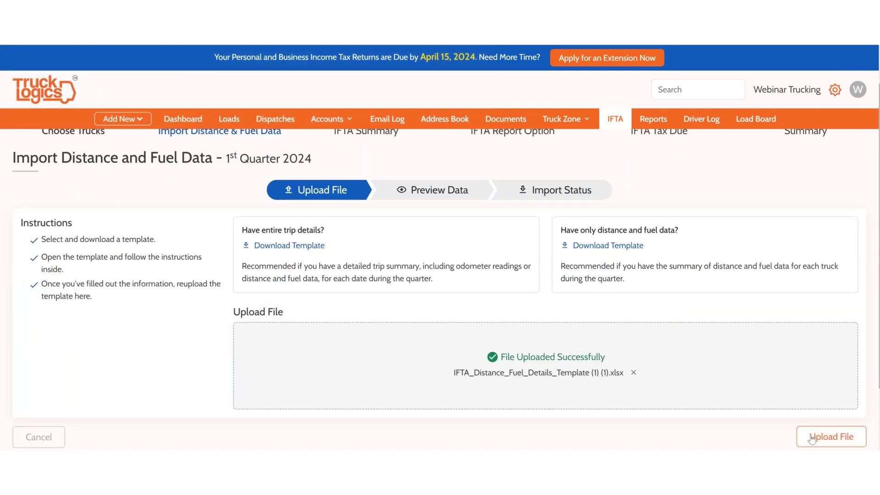
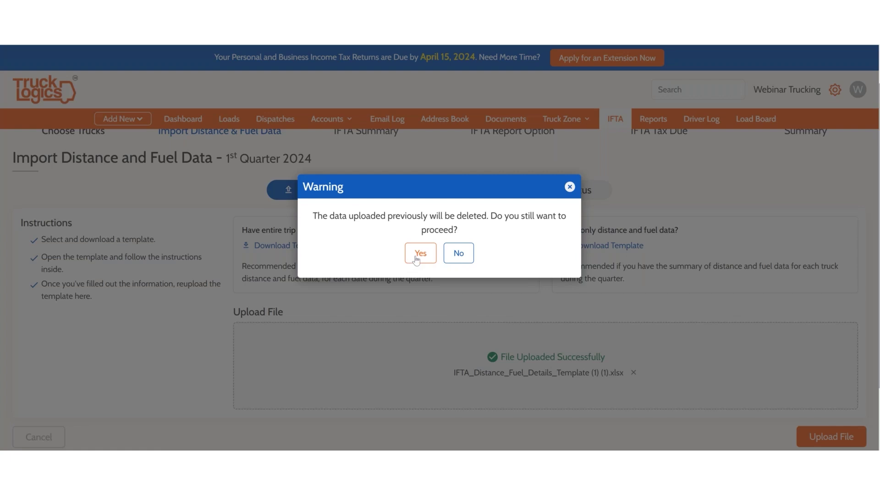
left_click(417, 259)
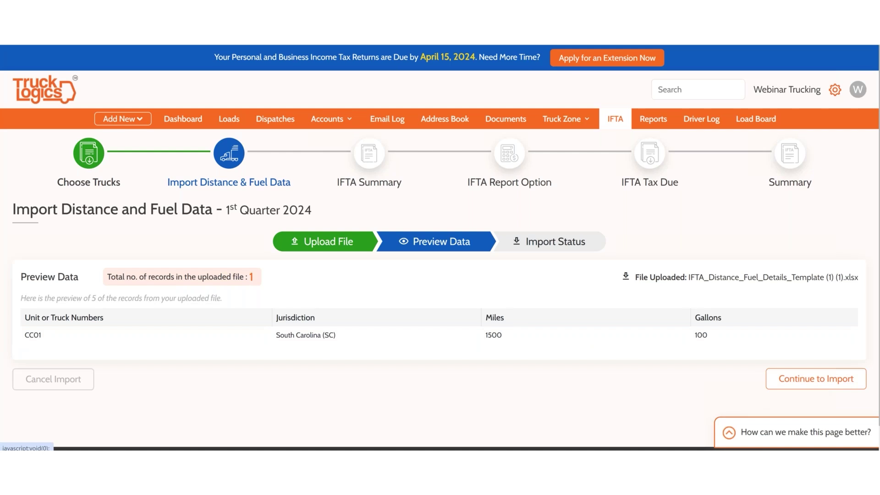
left_click(816, 379)
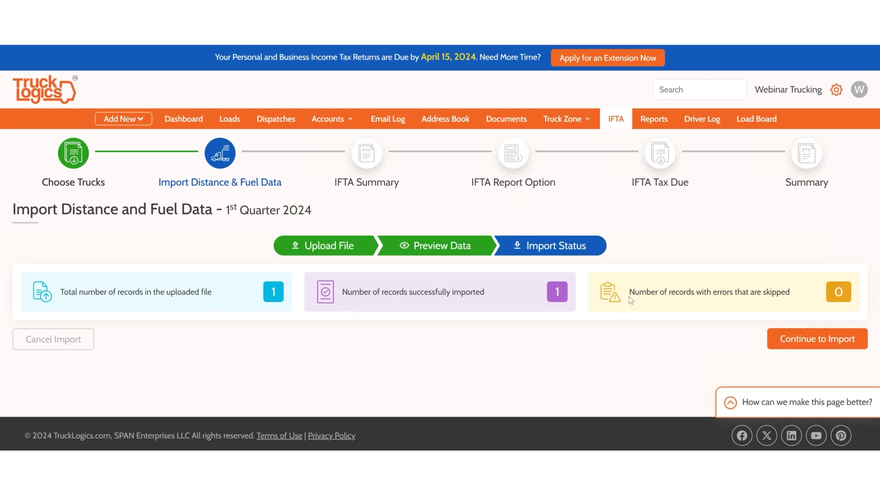
left_click(786, 349)
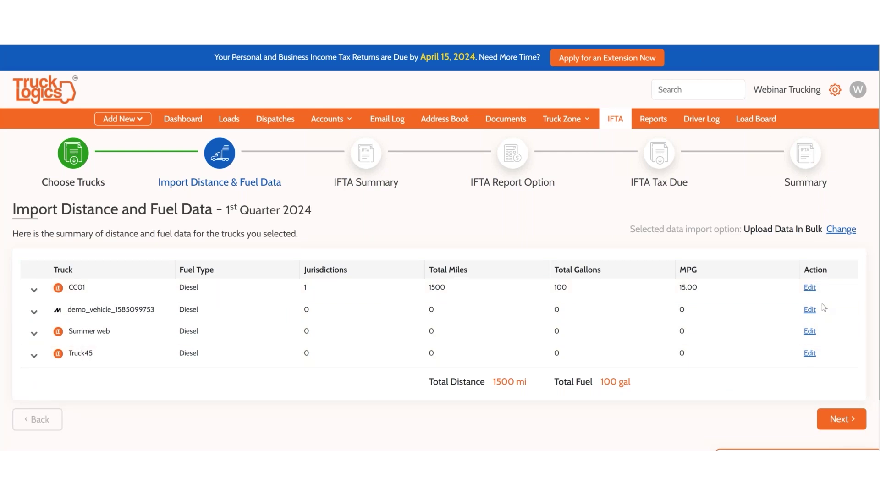
- Set truck CC01's South Carolina fuel to 101 gallons and save the change
left_click(809, 288)
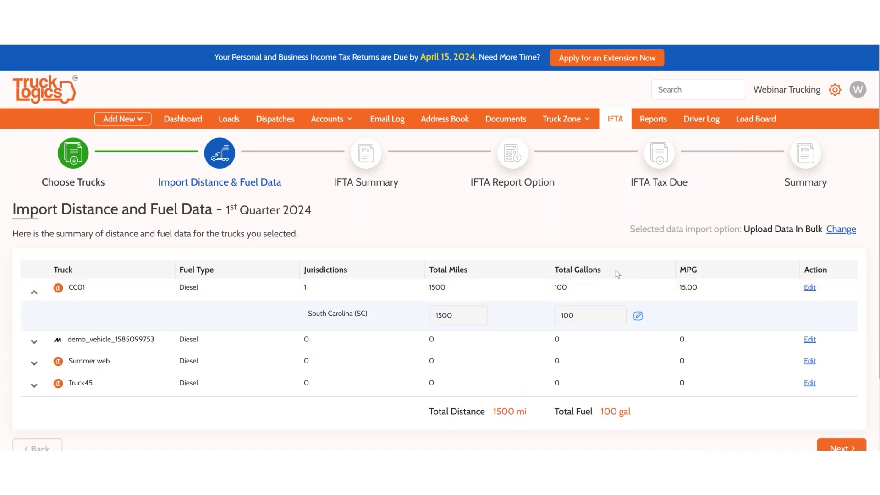
left_click(638, 316)
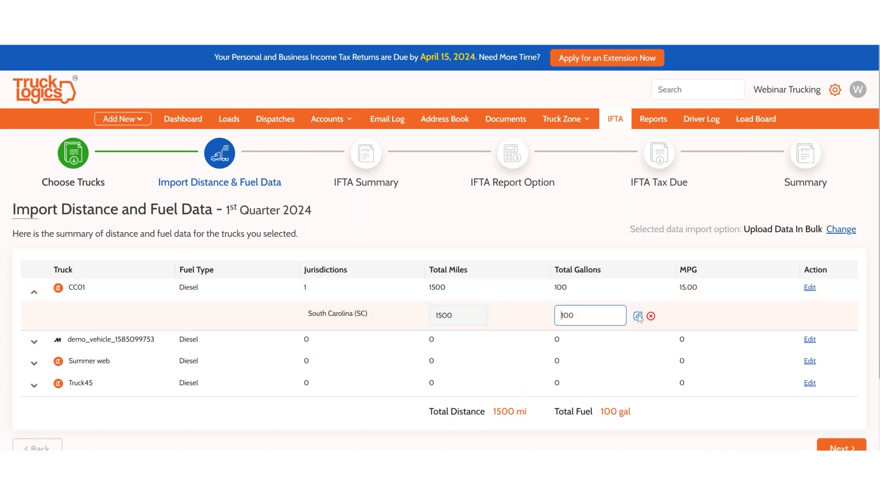
left_click(606, 319)
key("BackSpace")
type("1")
left_click(638, 316)
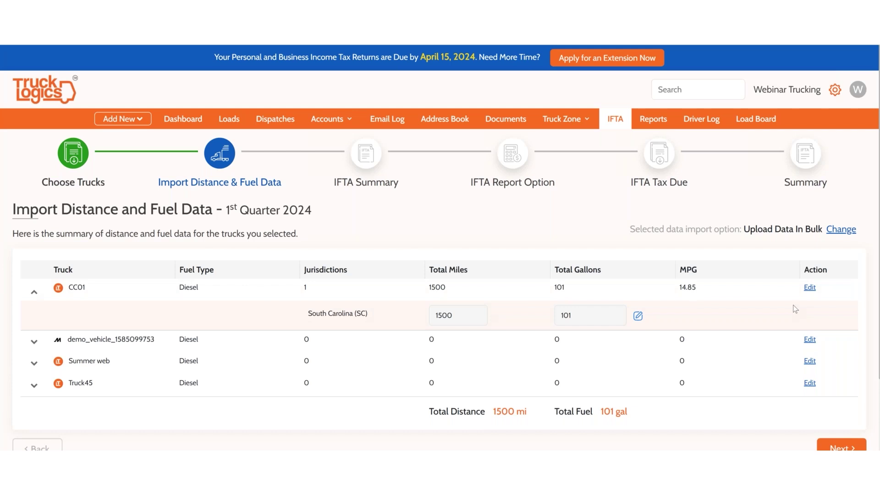
- Proceed past the IFTA Summary to the IFTA Report Option stage
scroll(801, 360, "down", 1)
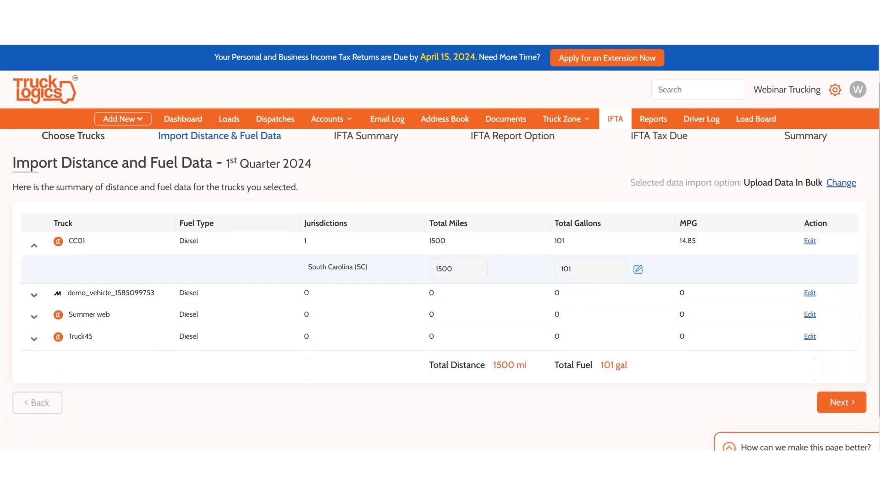
left_click(839, 403)
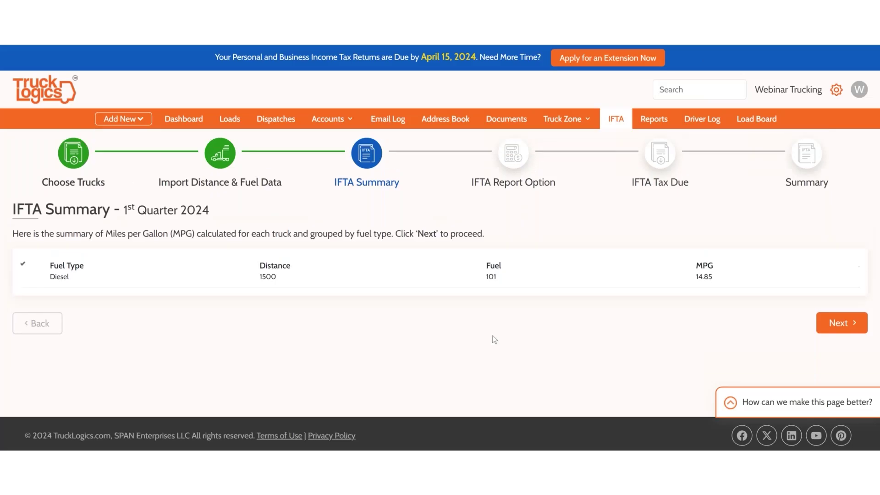
left_click(840, 326)
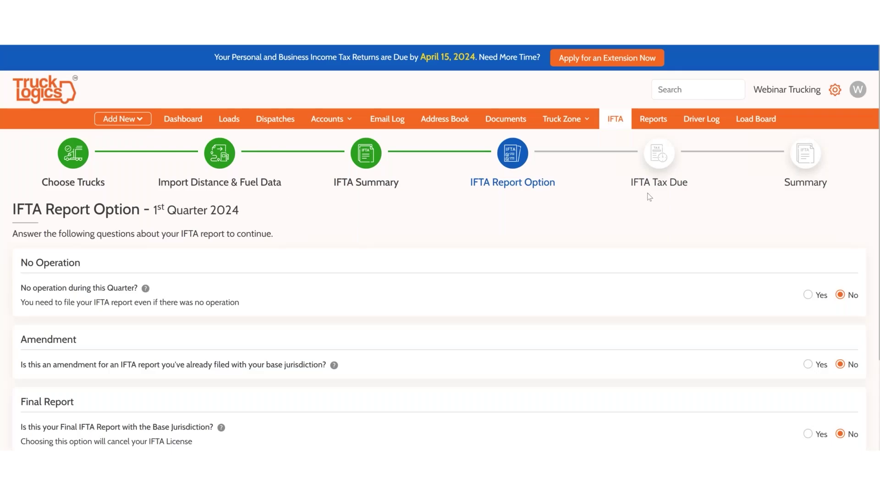
- Reopen the 1st Quarter 2024 report from the IFTA overview and pull data from dispatches for all four trucks
left_click(616, 119)
scroll(157, 327, "down", 1)
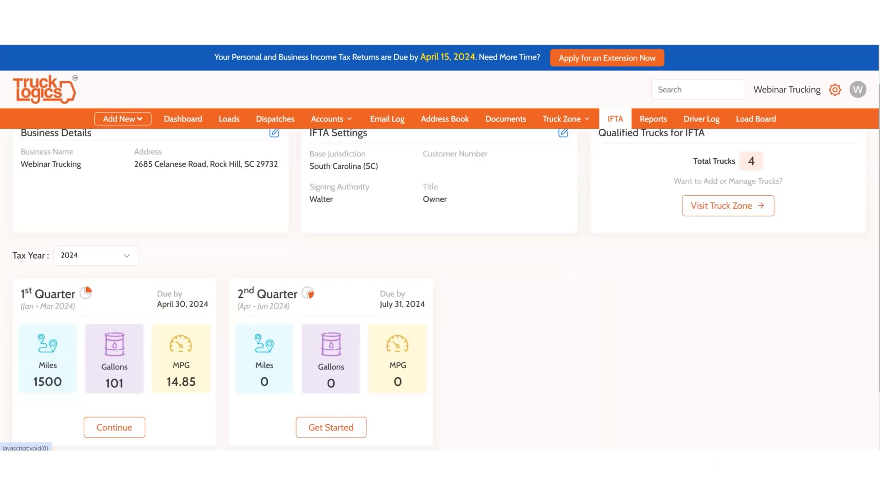
left_click(105, 429)
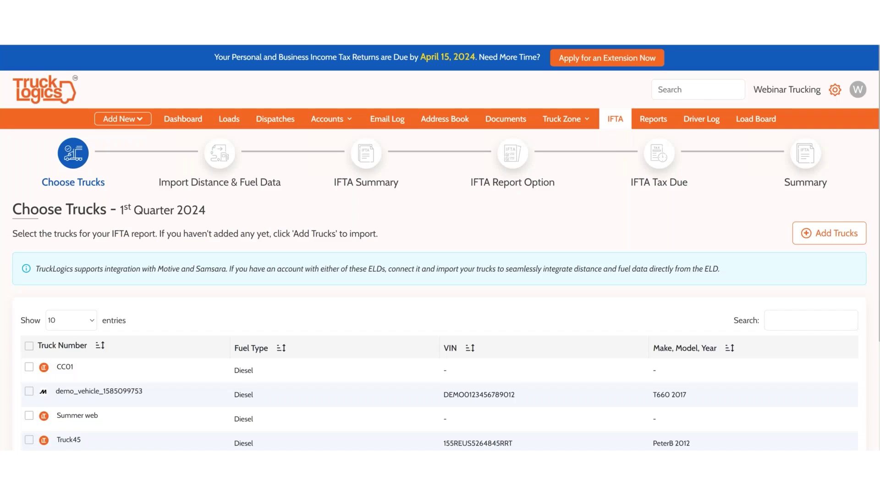
left_click(29, 346)
scroll(757, 342, "down", 2)
left_click(837, 409)
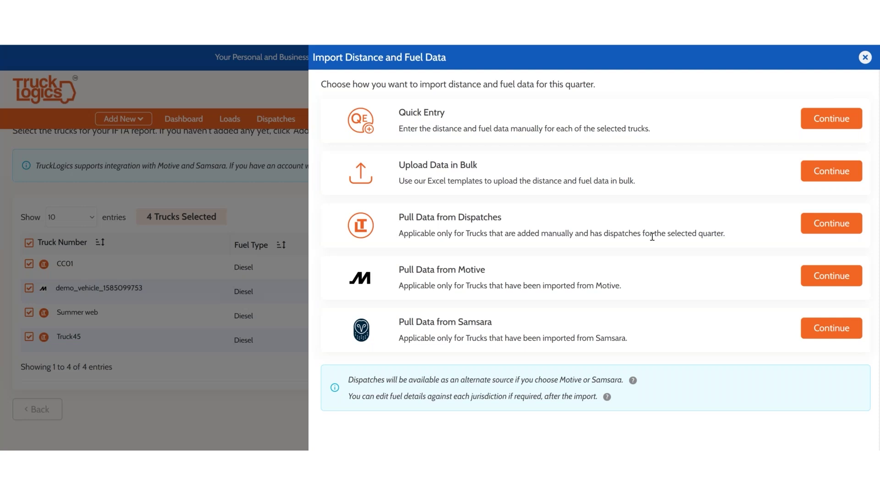
left_click(815, 224)
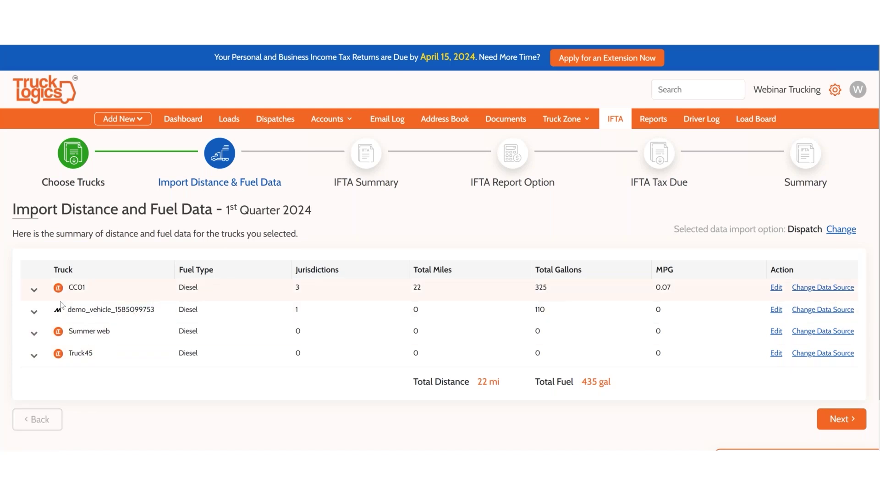
- Examine truck CC01's jurisdiction breakdown and its data source options for distance and fuel purchases, then close the options
left_click(34, 291)
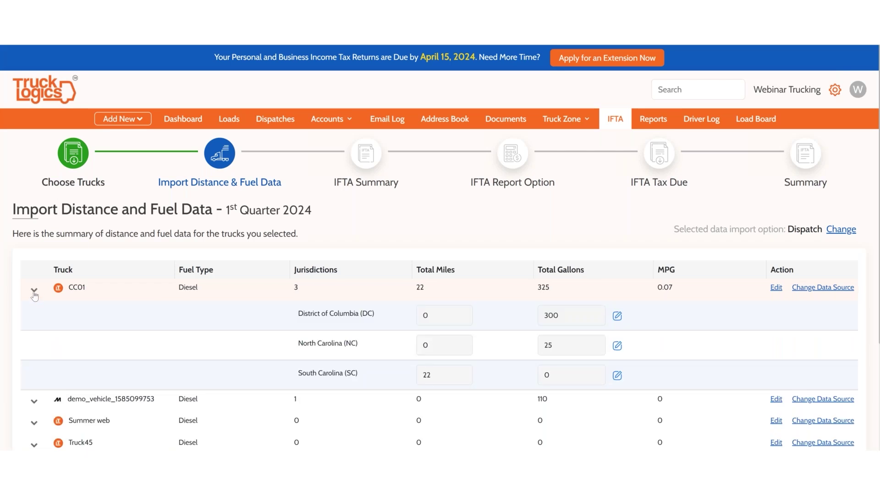
left_click(34, 291)
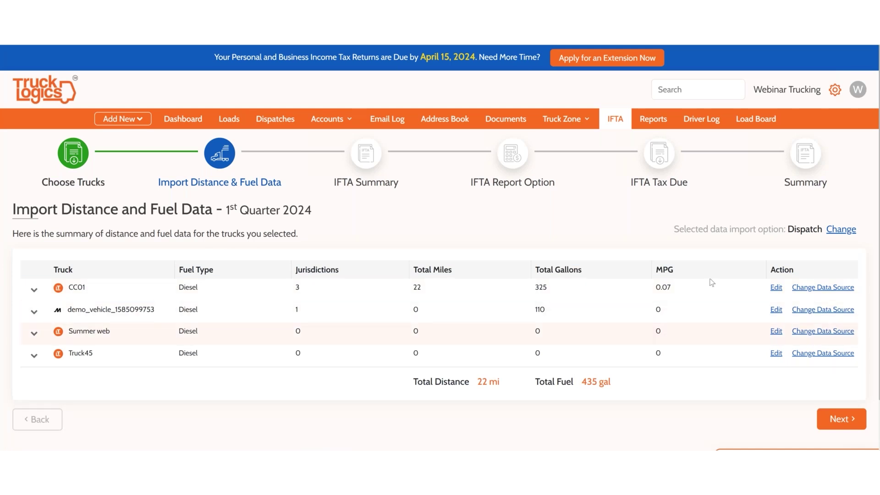
left_click(815, 292)
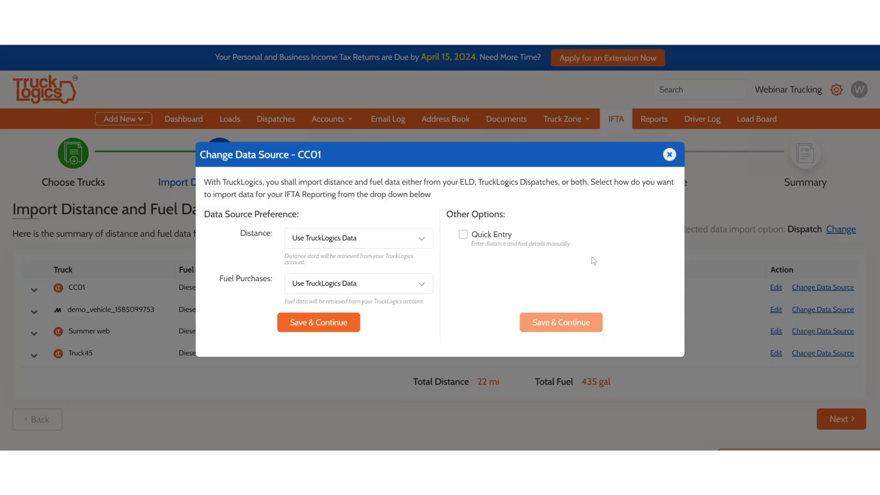
left_click(326, 242)
left_click(326, 243)
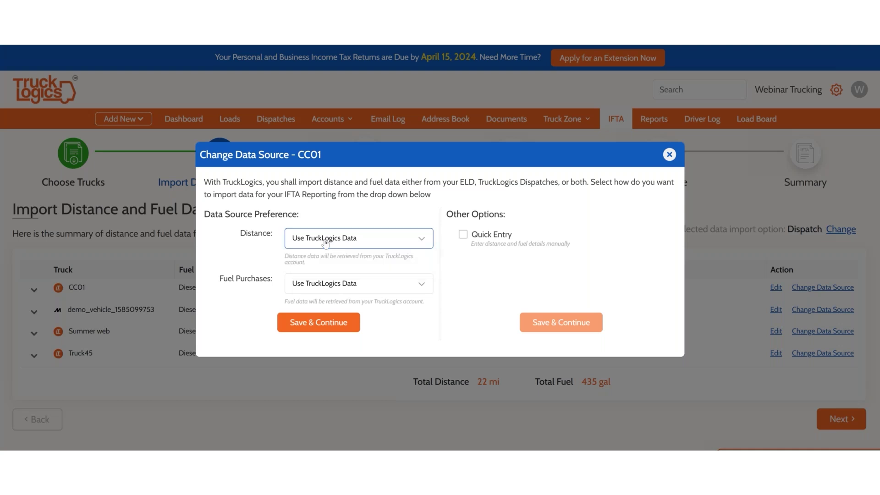
left_click(340, 288)
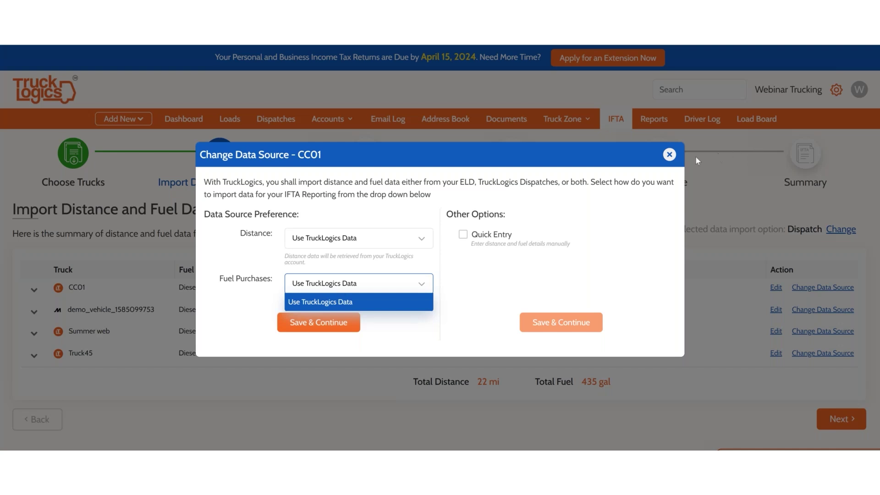
left_click(669, 156)
left_click(669, 156)
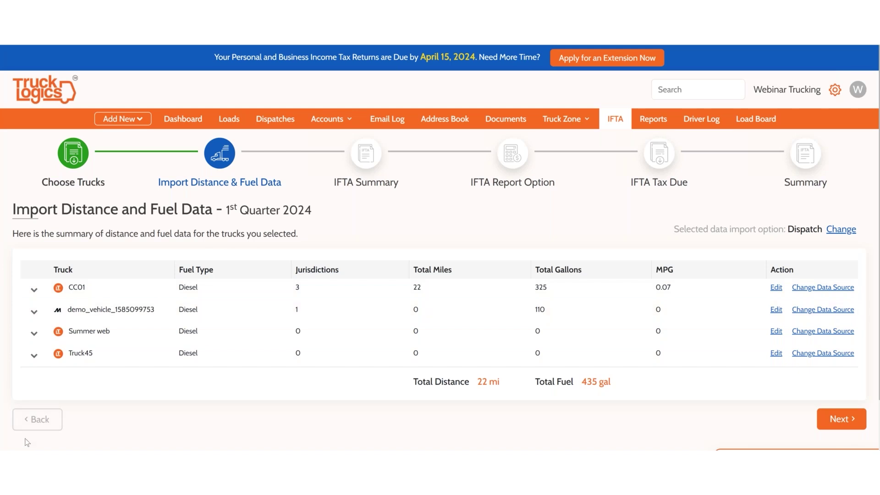
left_click(39, 419)
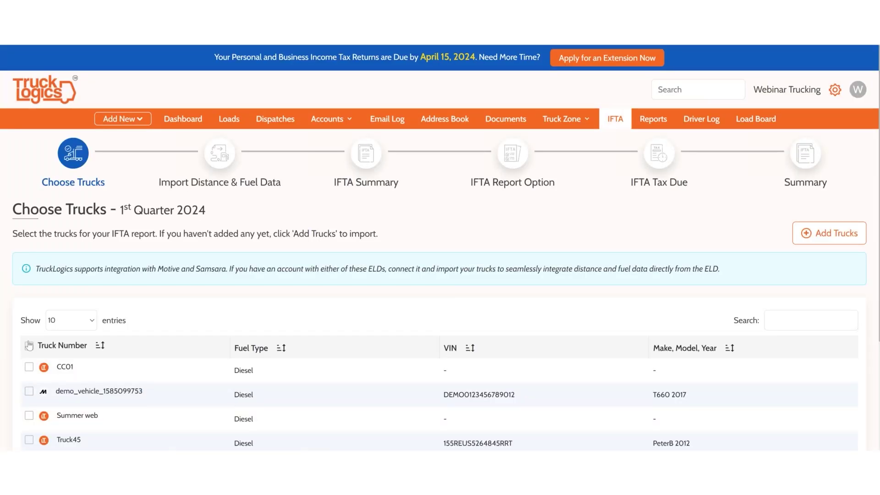
scroll(748, 356, "down", 2)
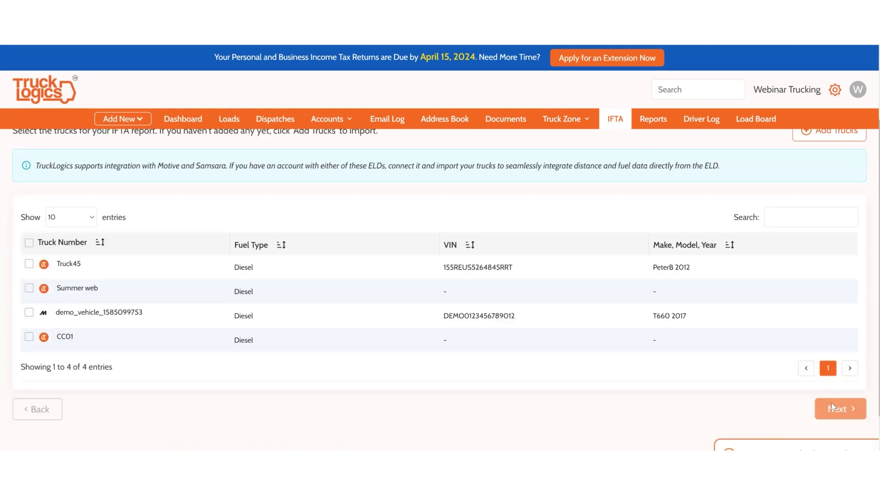
left_click(29, 243)
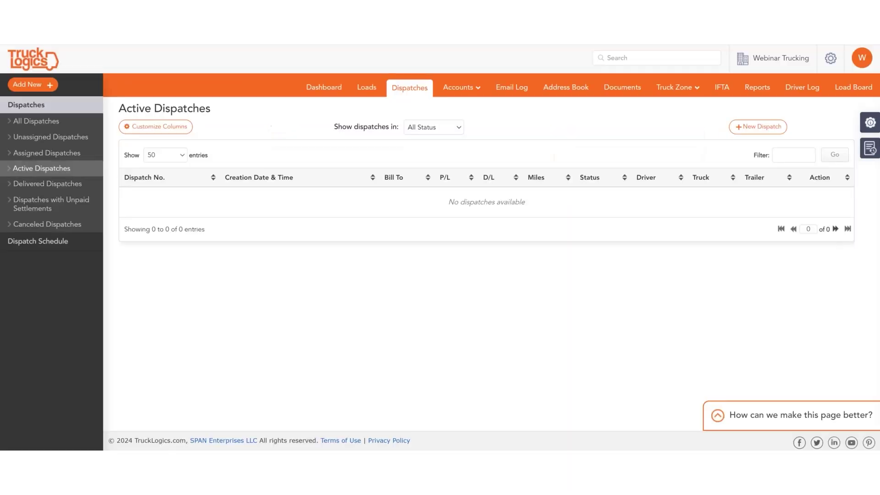
- Open dispatch CC.1 from the list of all dispatches and view its trip sheet for truck CC01
left_click(37, 125)
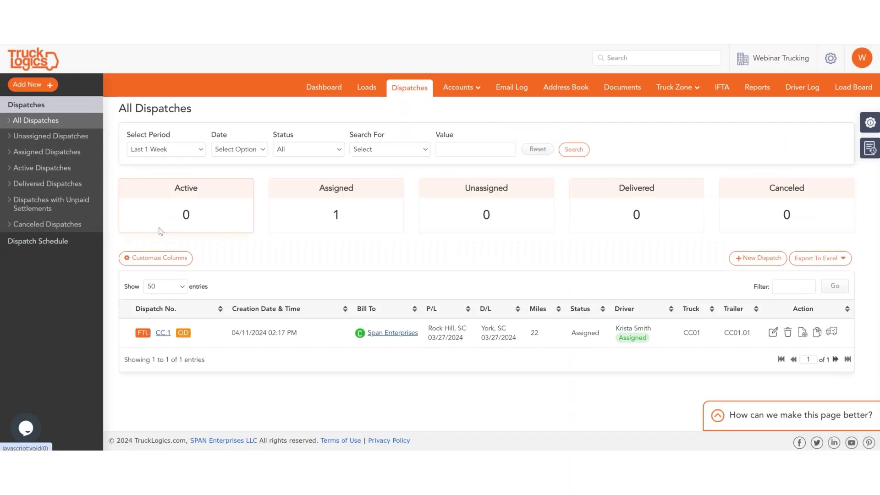
left_click(158, 333)
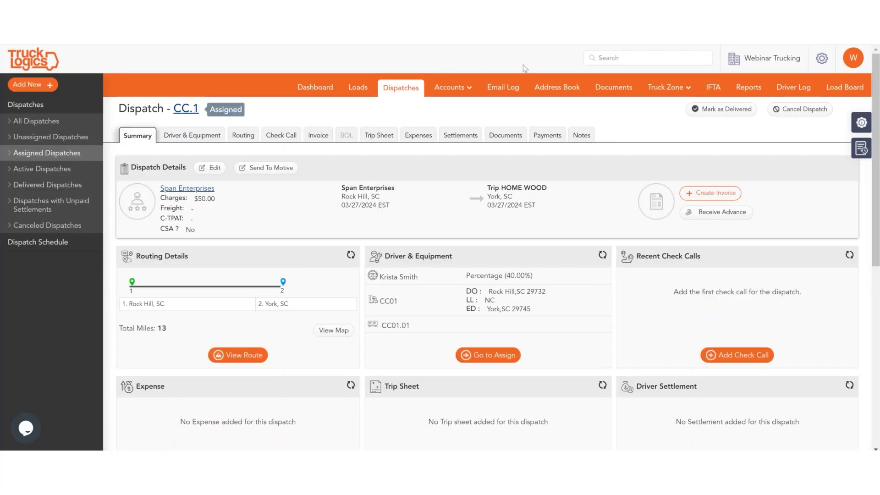
left_click(388, 137)
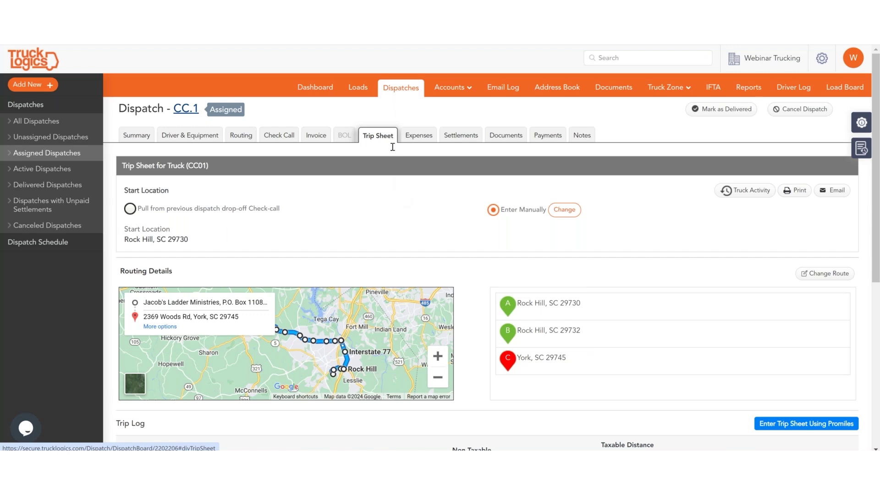
- Look up the expense transactions for the Last 1 Year and review the listed fuel expenses
left_click(451, 87)
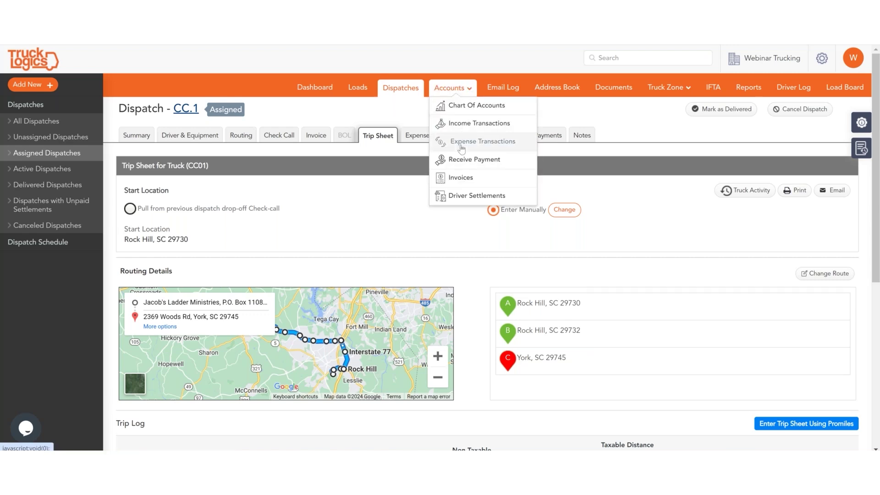
left_click(483, 142)
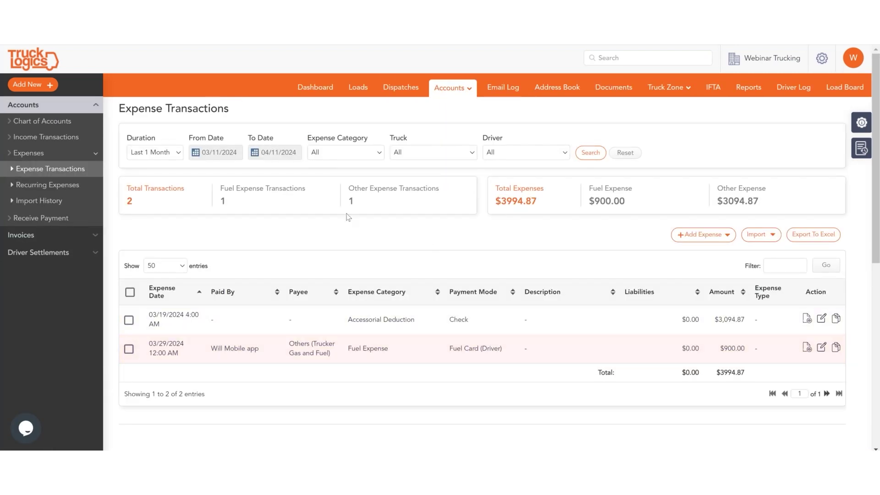
left_click(148, 153)
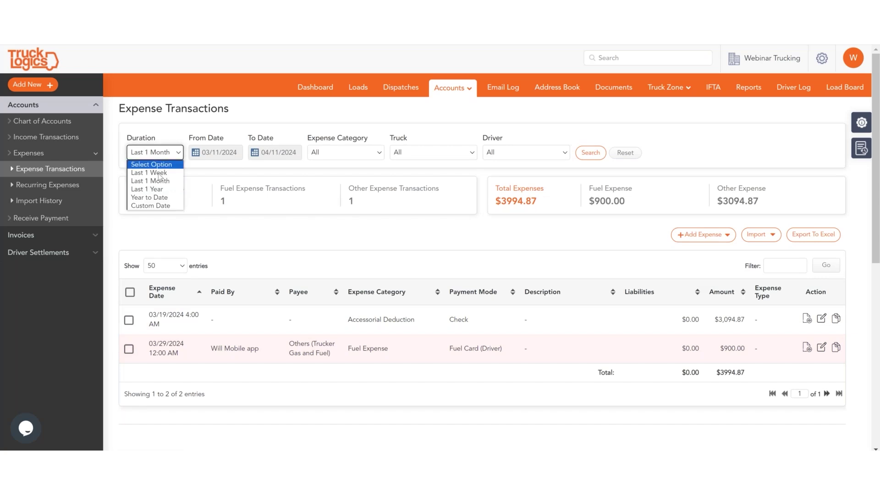
left_click(147, 190)
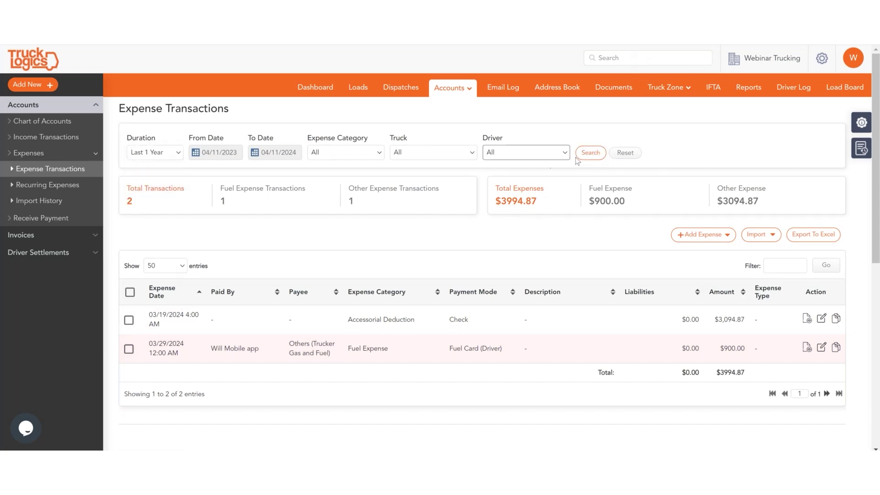
left_click(591, 152)
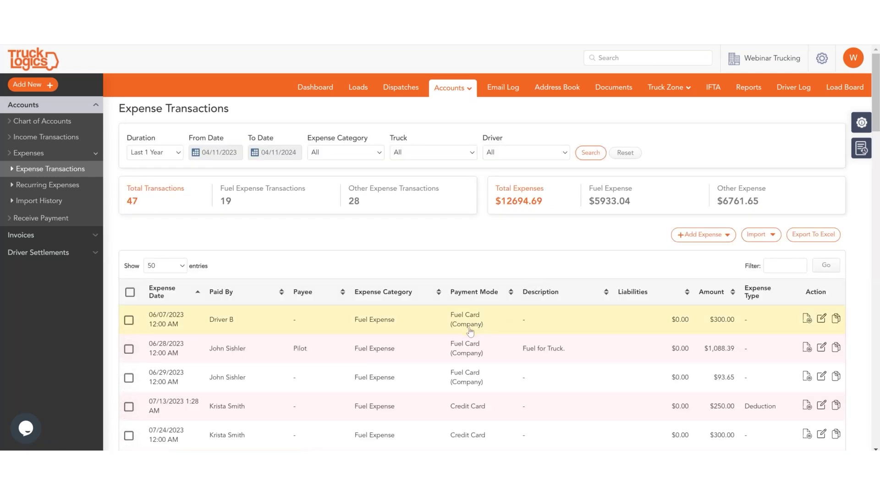
scroll(472, 376, "down", 1)
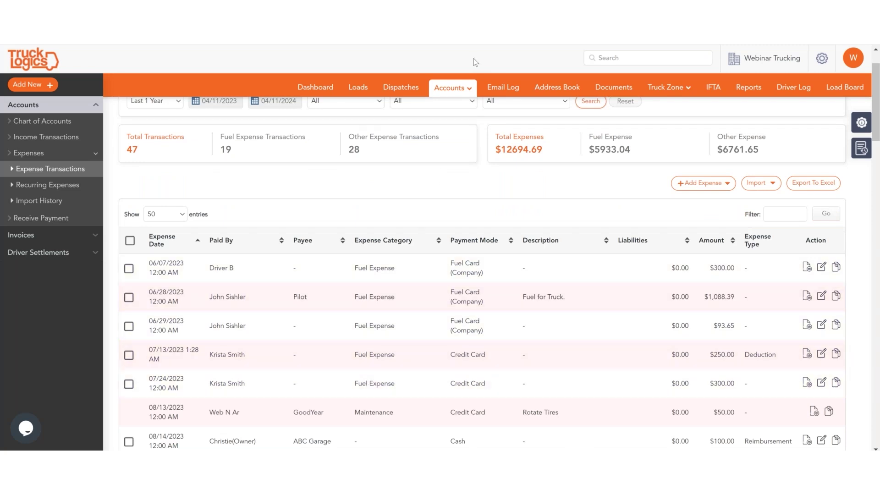
mouse_move(451, 88)
- Reopen the 1st Quarter 2024 IFTA report and pull data from Motive for all four trucks
left_click(714, 89)
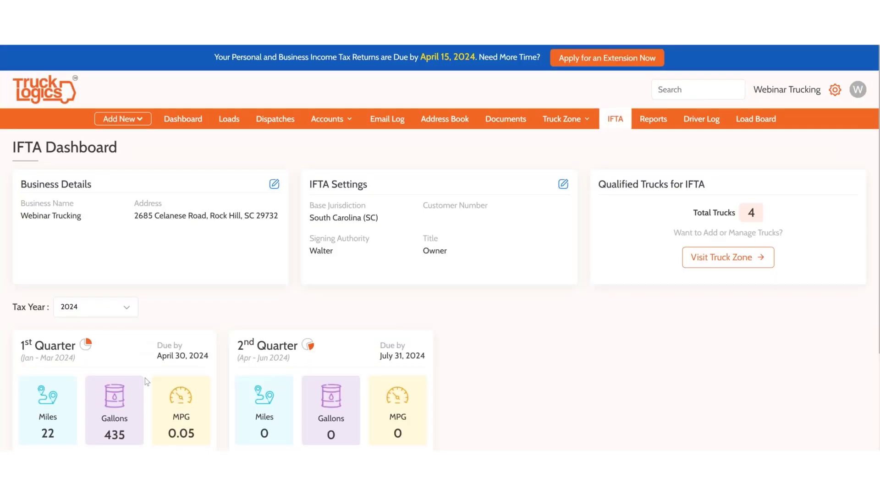
scroll(145, 378, "down", 3)
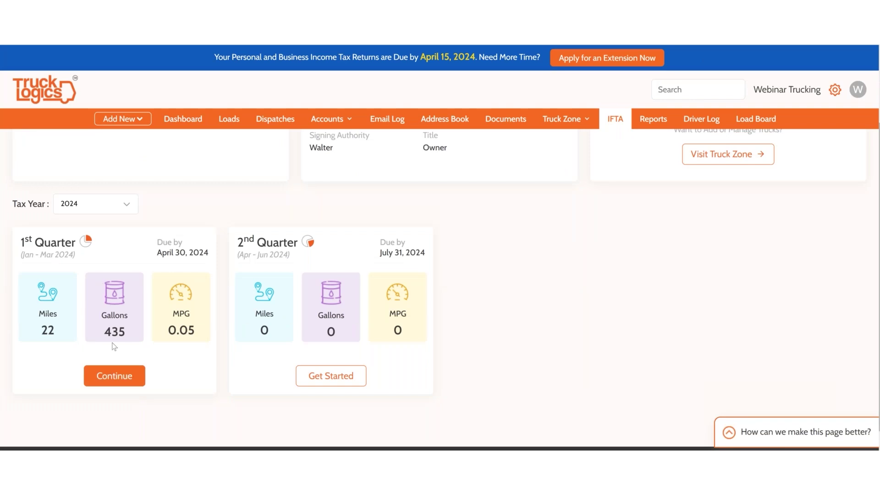
left_click(113, 379)
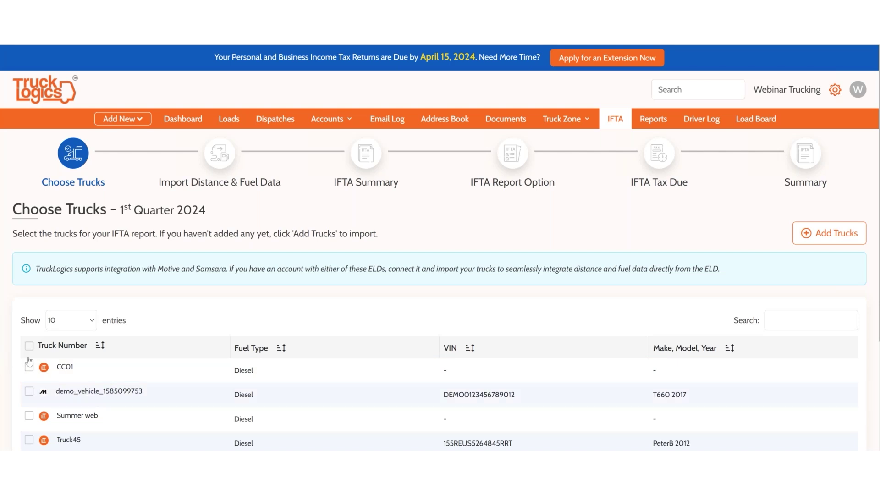
scroll(33, 379, "down", 1)
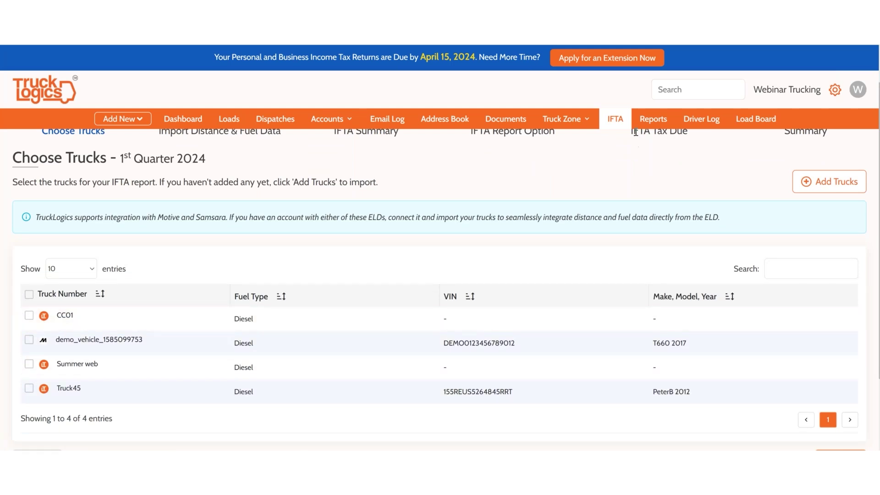
mouse_move(570, 130)
left_click(29, 294)
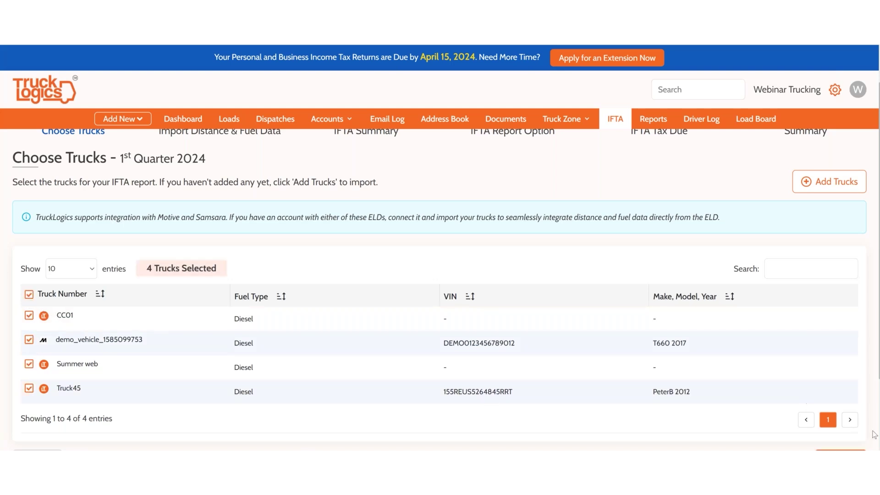
scroll(838, 408, "down", 1)
left_click(839, 408)
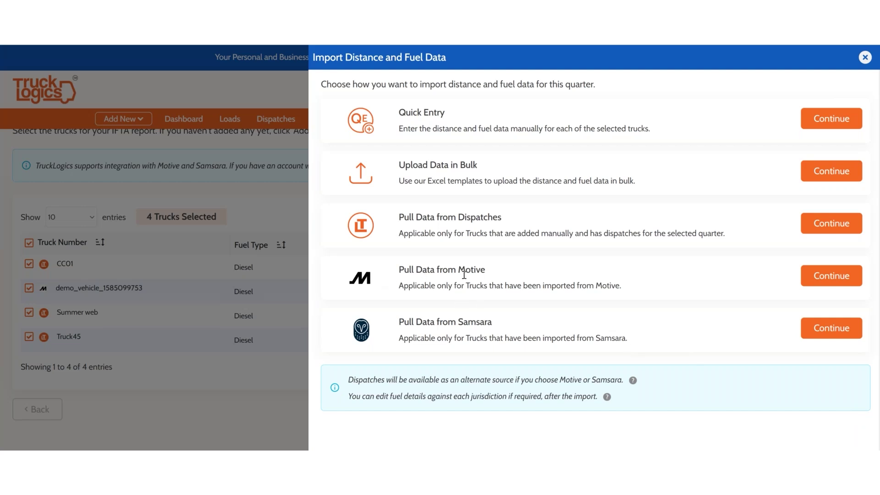
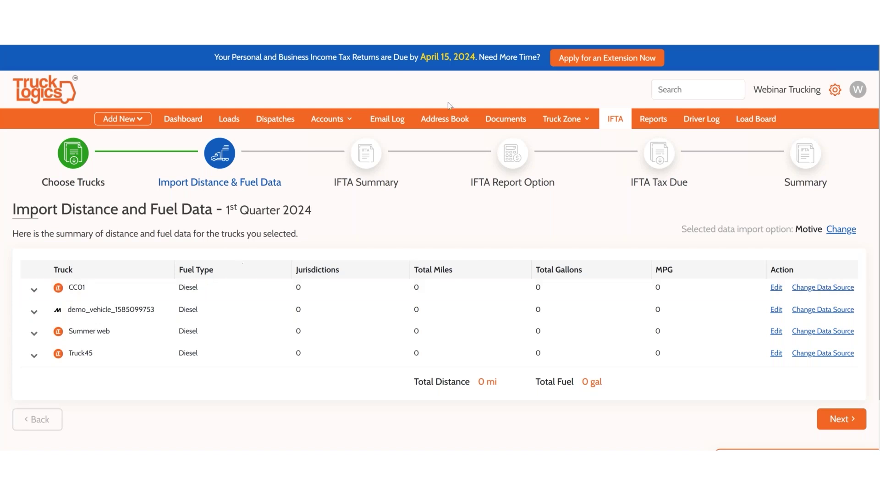
mouse_move(593, 124)
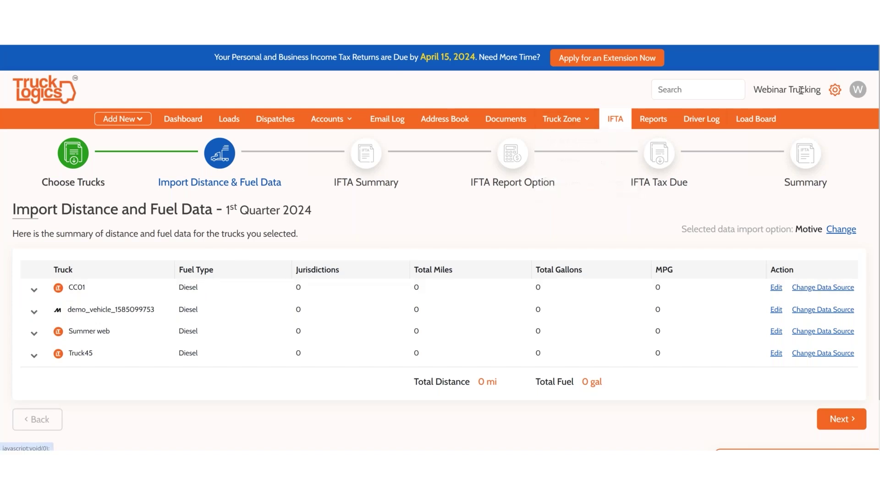
mouse_move(831, 97)
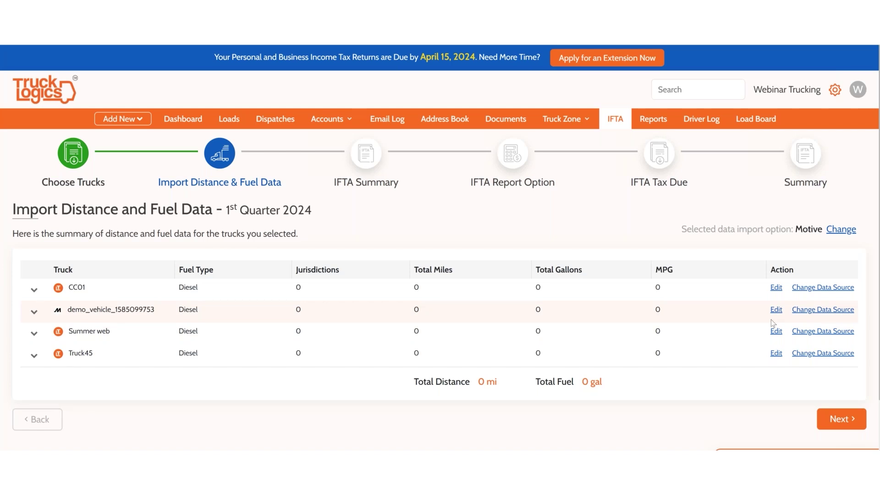
left_click(801, 310)
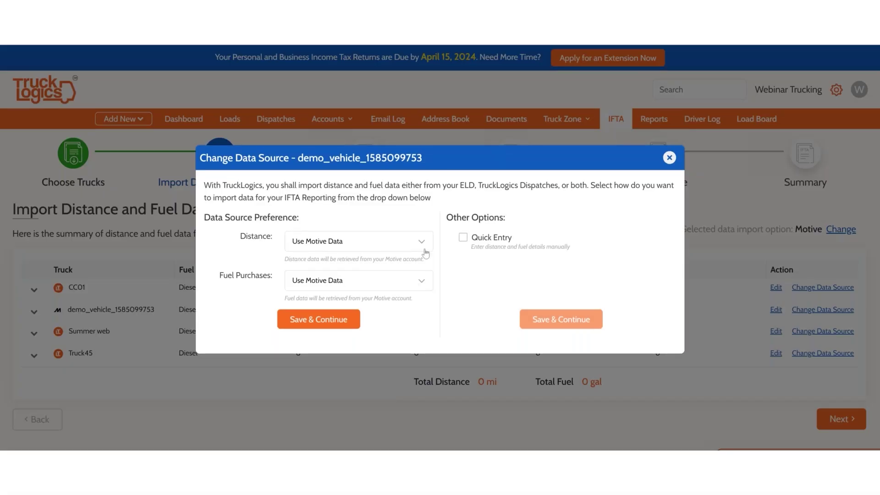
left_click(420, 251)
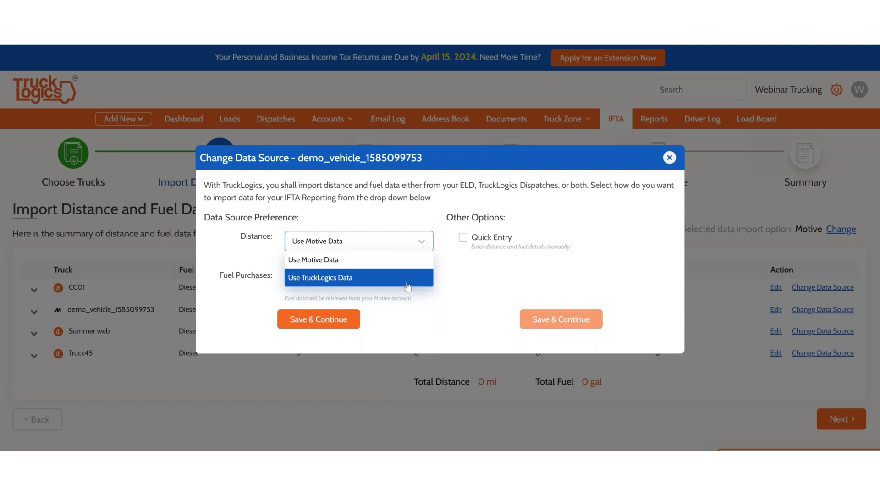
left_click(408, 277)
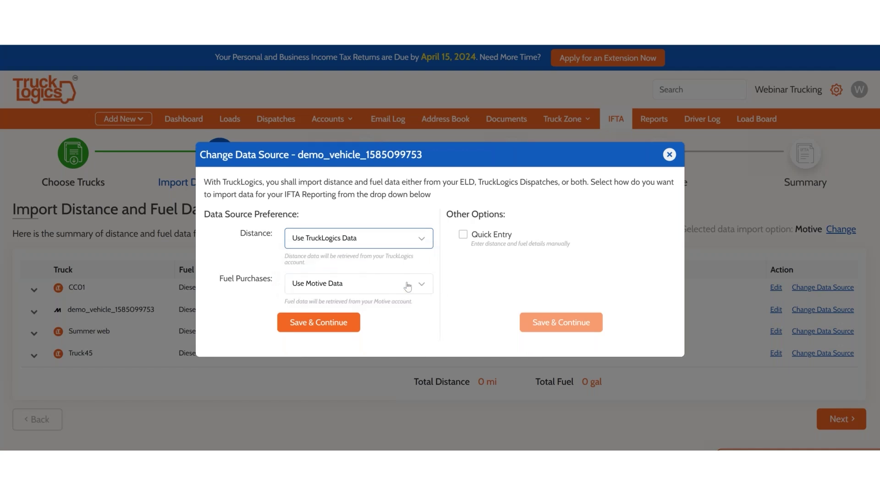
left_click(414, 244)
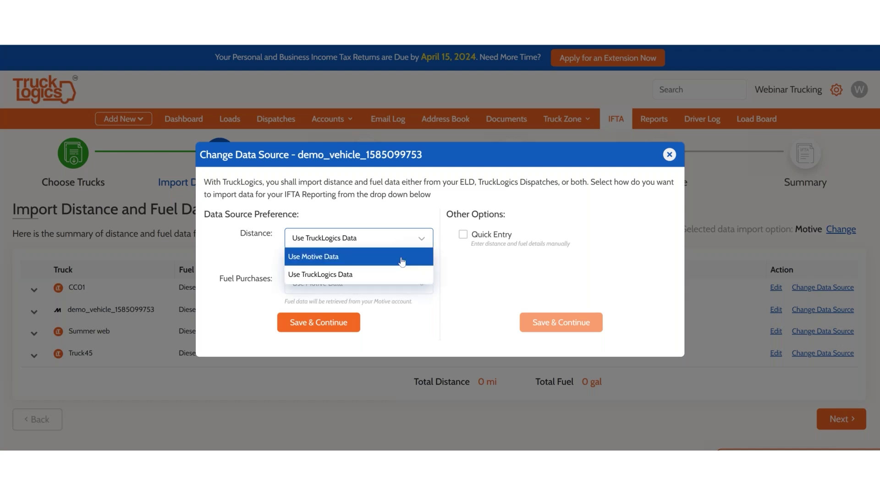
left_click(402, 261)
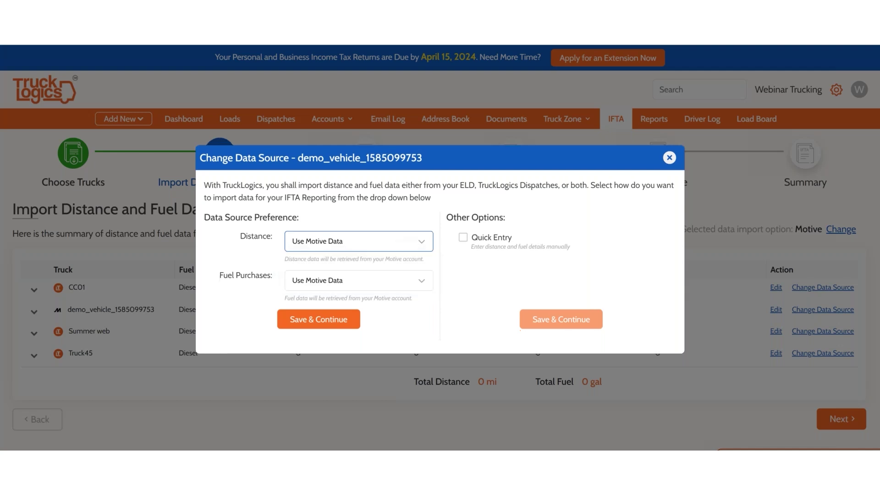
left_click(400, 291)
left_click(394, 317)
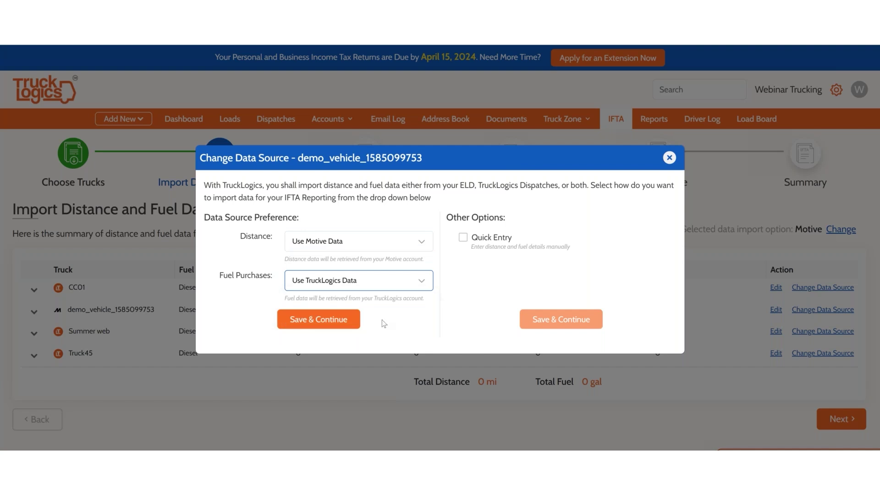
left_click(349, 326)
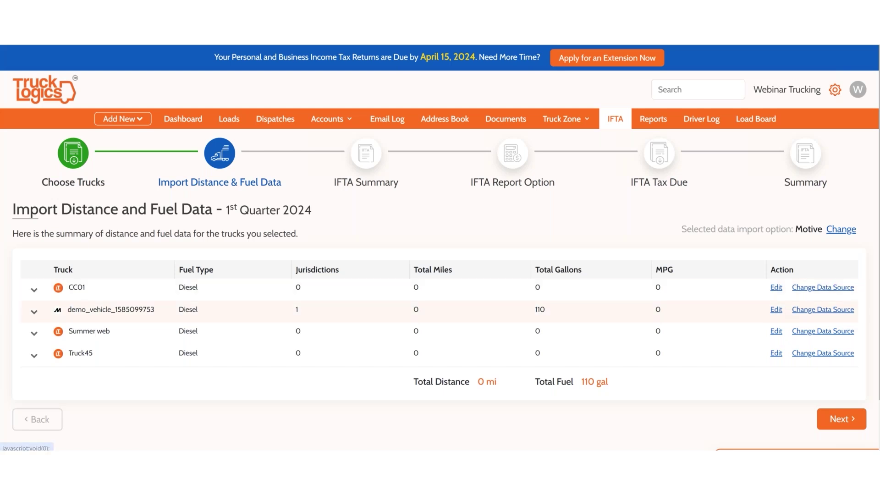
left_click(777, 311)
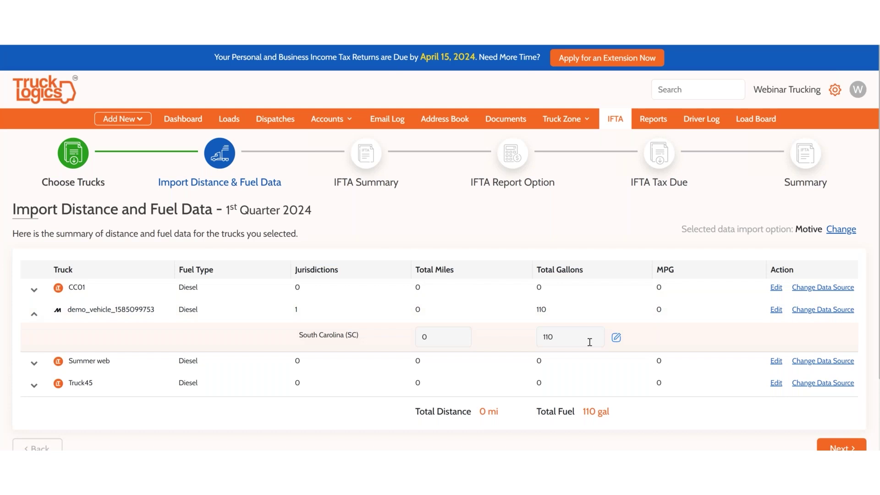
left_click(567, 337)
left_click(619, 339)
left_click(616, 338)
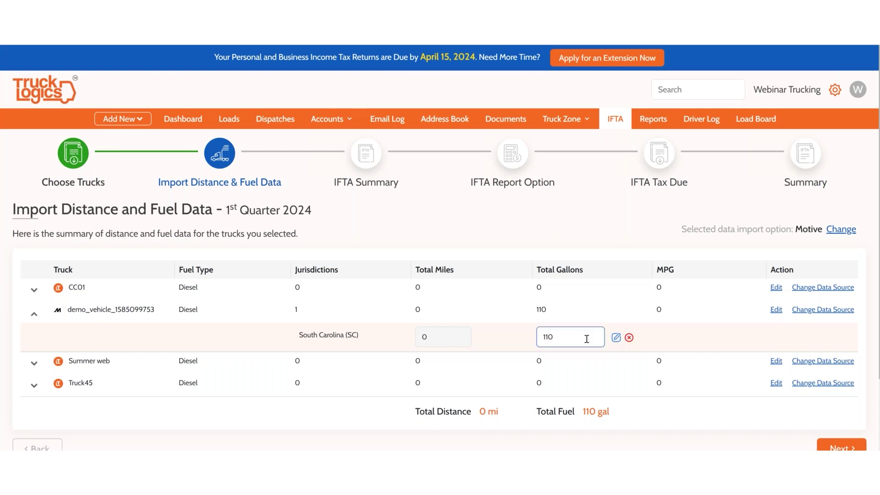
key("BackSpace")
type("1")
scroll(776, 378, "down", 1)
key("Return")
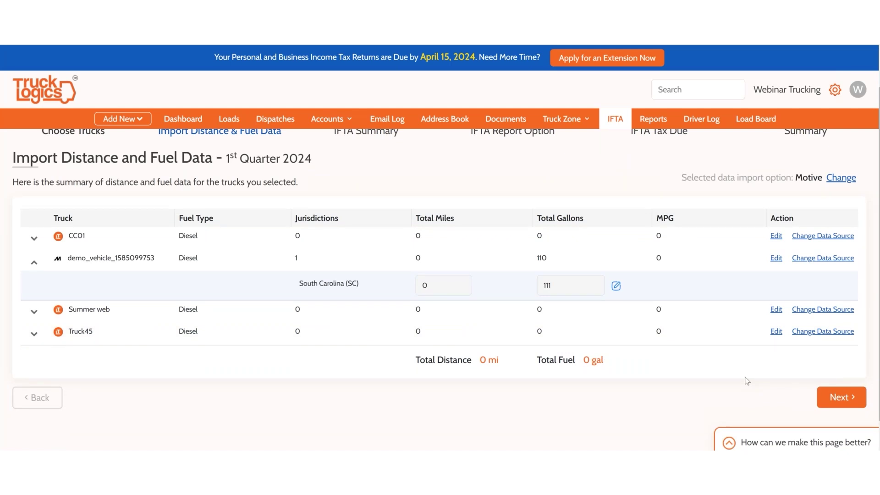
- Proceed past the IFTA Summary to the IFTA Report Option stage and try to declare no operation during the quarter
left_click(829, 398)
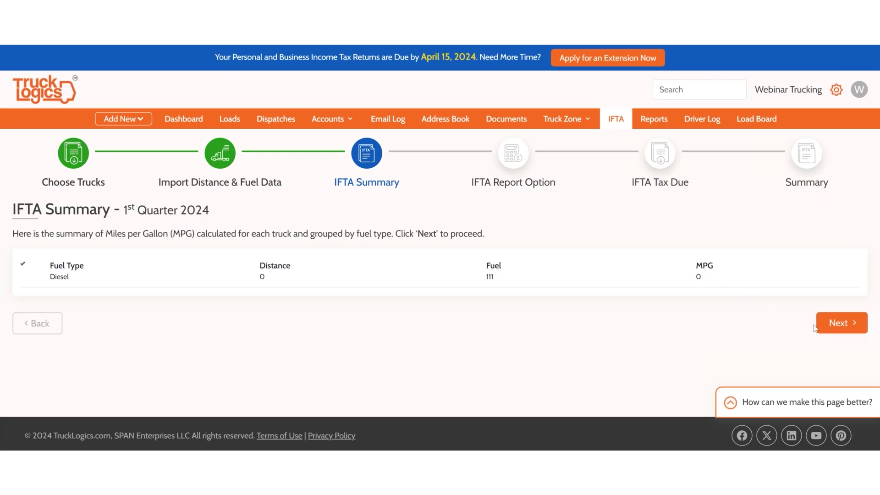
left_click(838, 328)
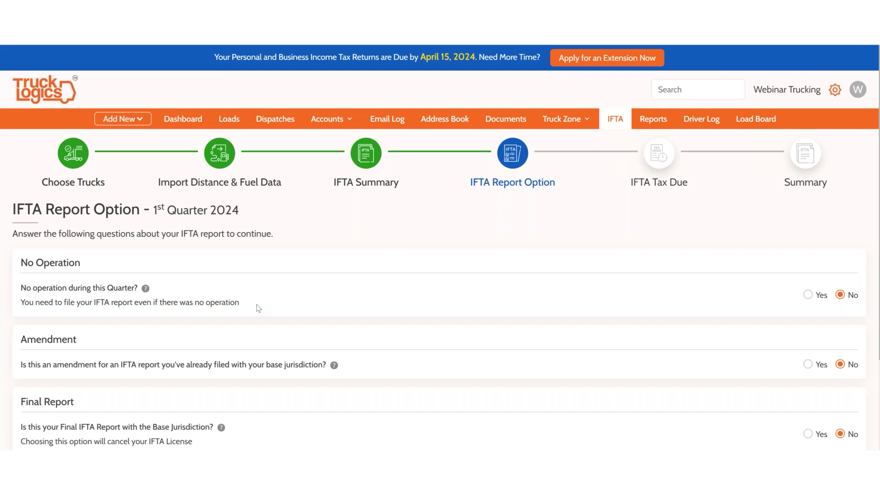
left_click(808, 295)
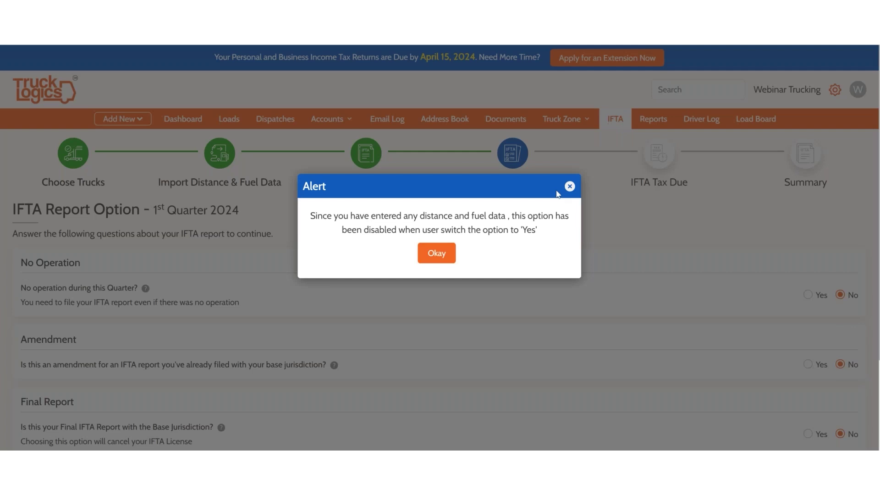
left_click(570, 186)
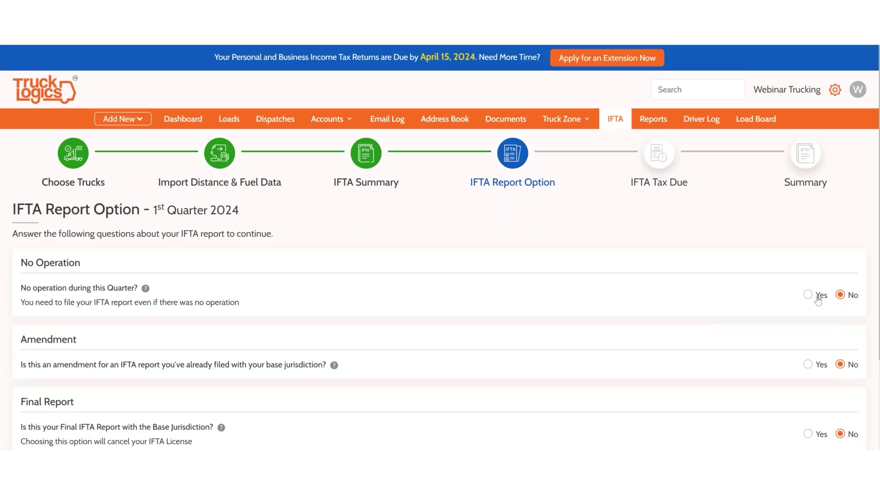
- Accept No for all three IFTA report options and continue through IFTA Tax Due, leaving the overpayment set to Carry Forward as Credits
scroll(759, 327, "down", 1)
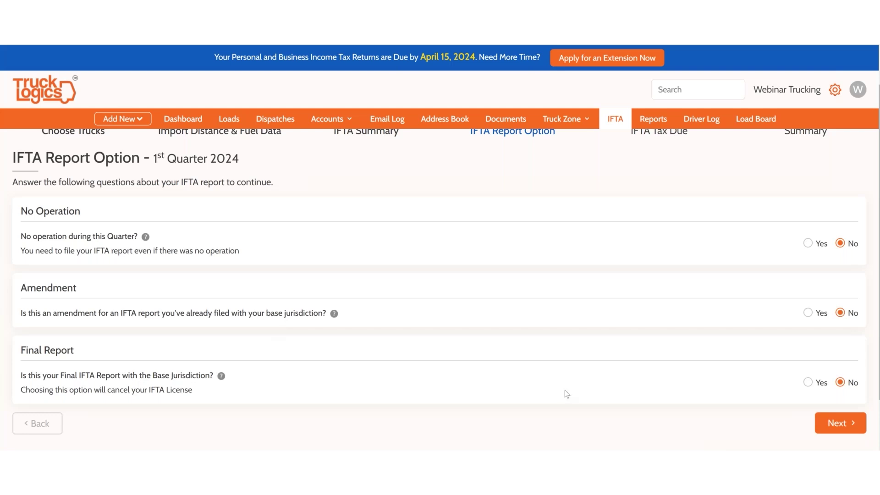
left_click(855, 423)
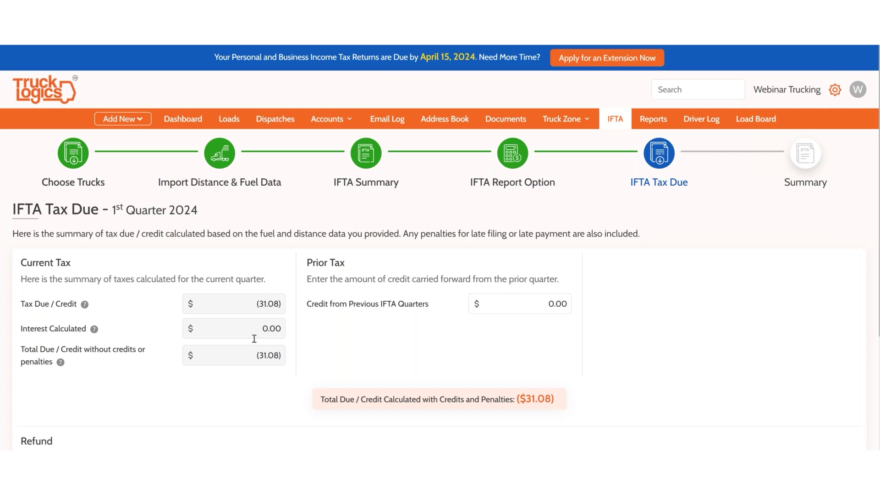
scroll(254, 339, "down", 3)
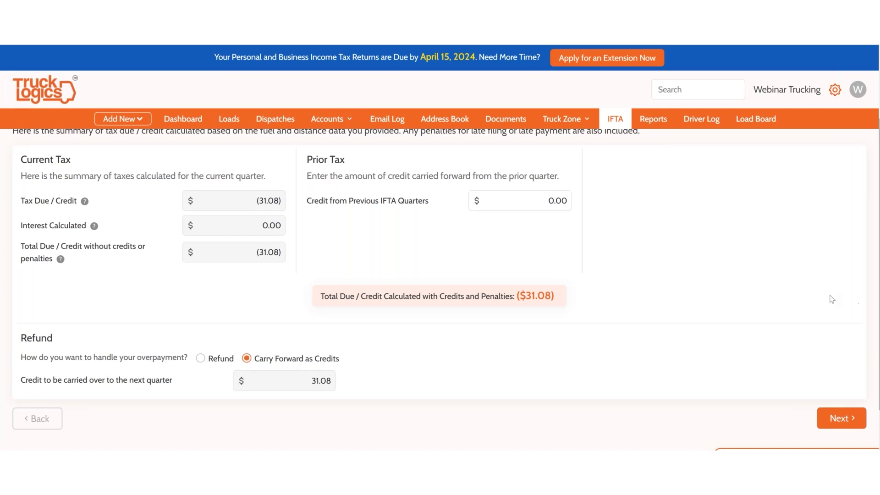
left_click(839, 428)
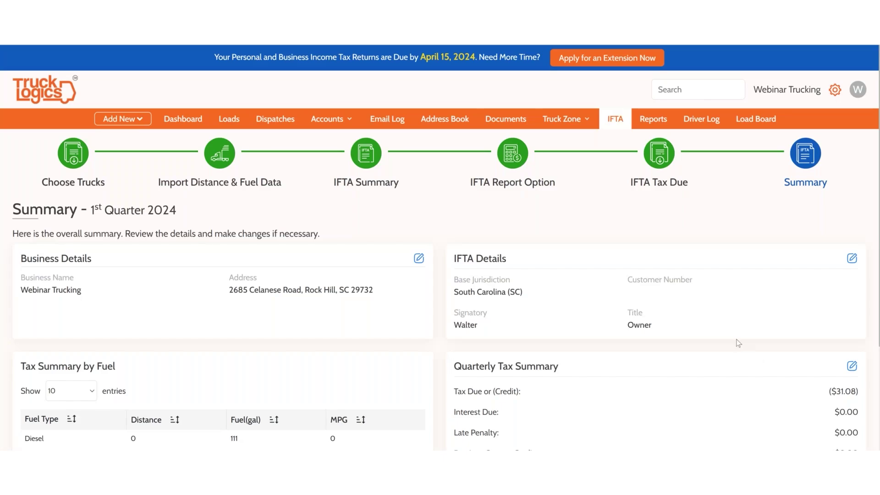
- Review the overall Summary and continue through the Audit Summary to generate the 1st Quarter 2024 IFTA report
scroll(738, 343, "down", 3)
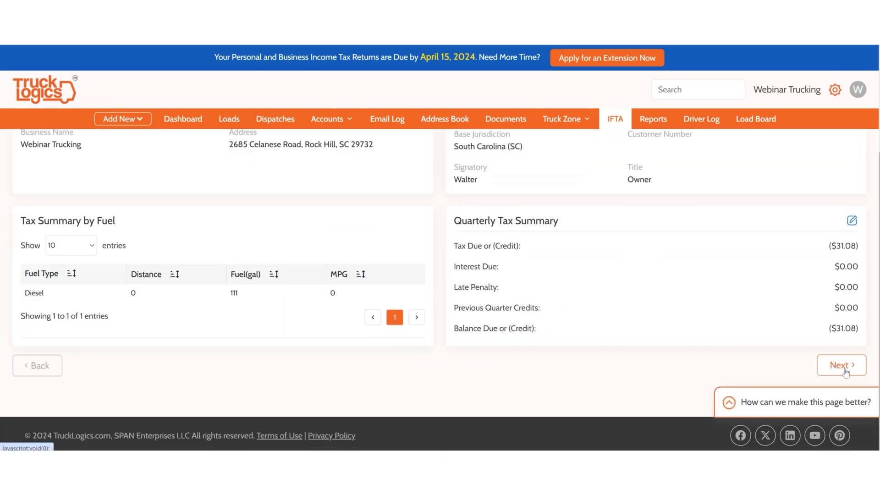
left_click(841, 365)
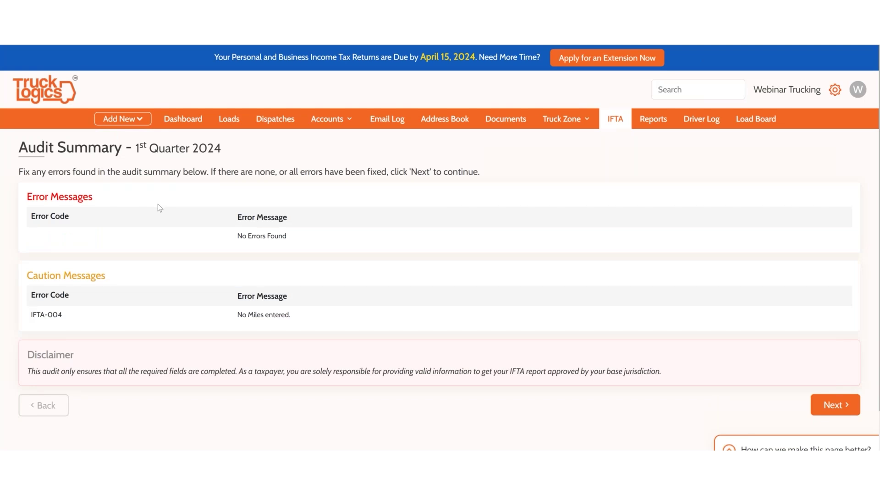
left_click(839, 407)
left_click(845, 412)
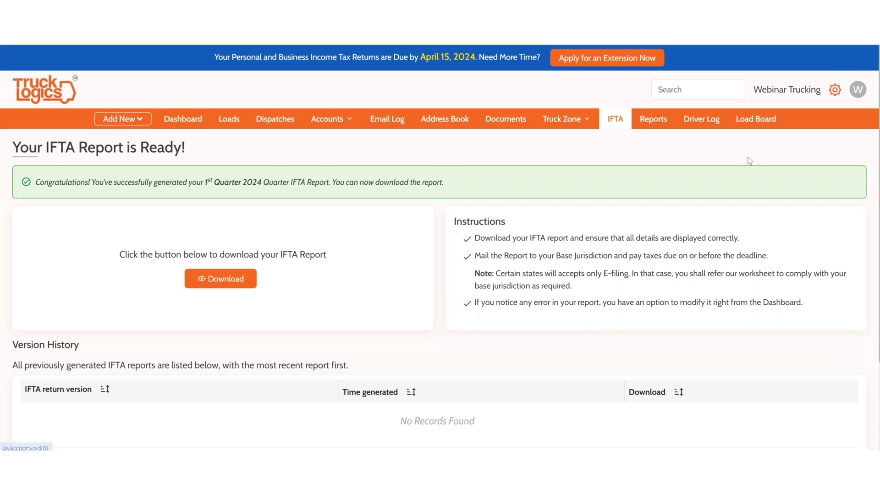
- Download the generated 1st Quarter 2024 IFTA report and check the Version History list
left_click(220, 280)
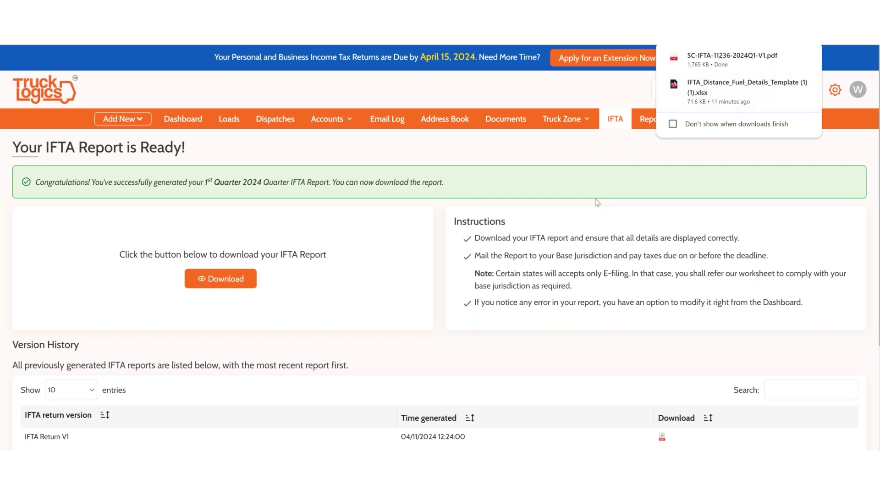
left_click(617, 157)
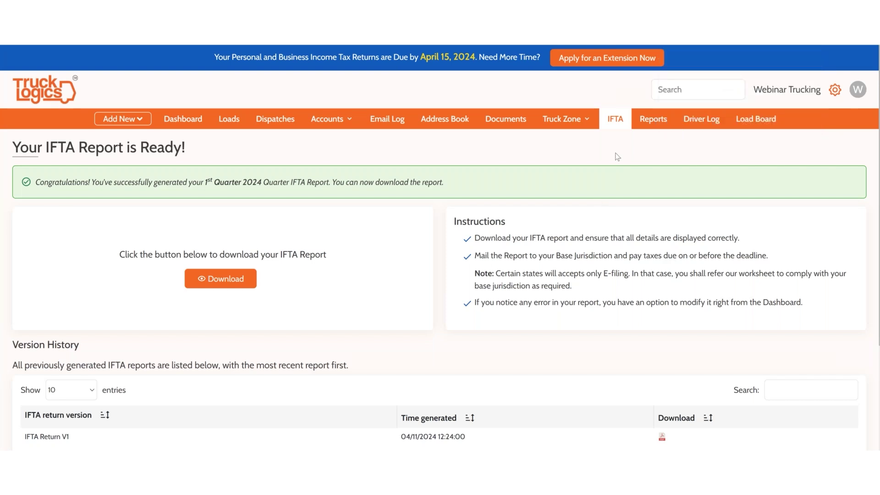
scroll(338, 308, "down", 1)
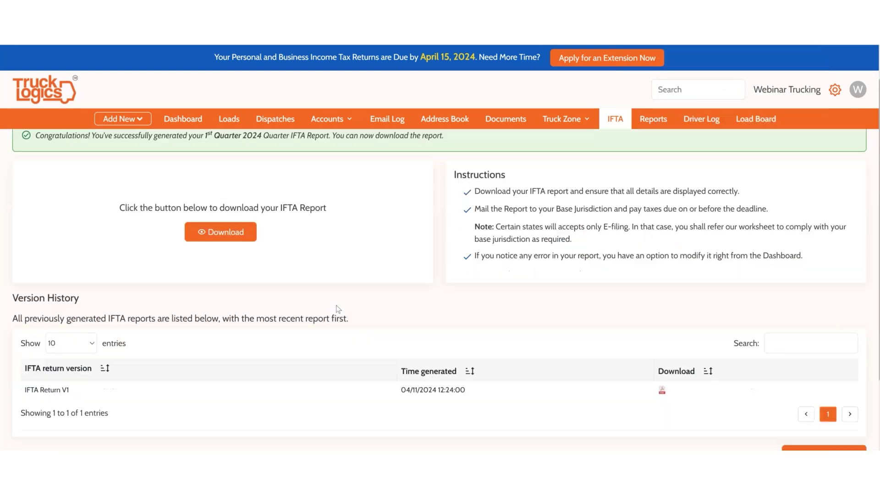
scroll(337, 308, "down", 1)
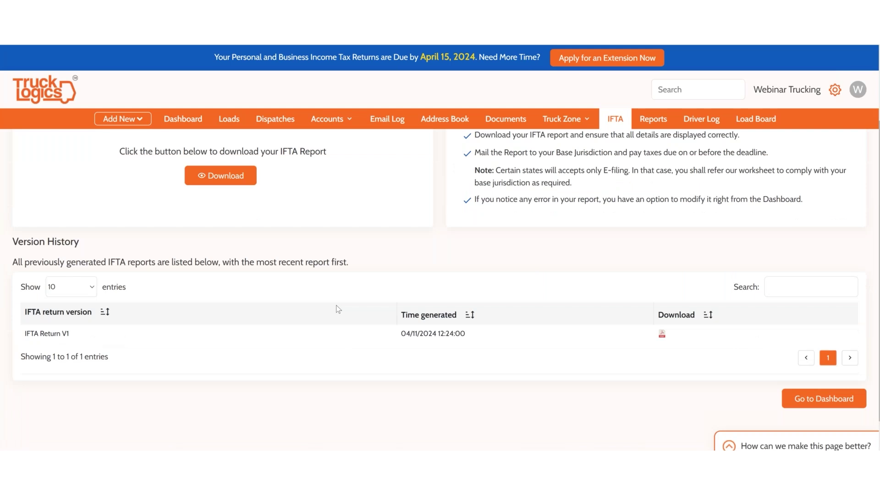